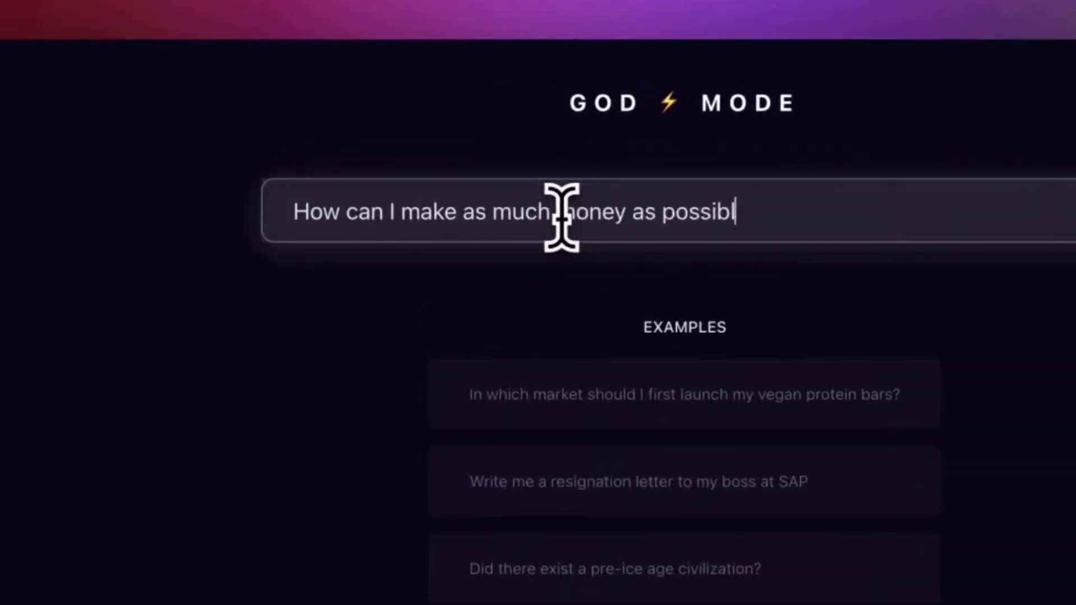
Submit the goal "How can I make as much money as possible in NYC in a day without a job?" and add all three suggested tasks.
type("in NYC in a day without a job?")
left_click(588, 496)
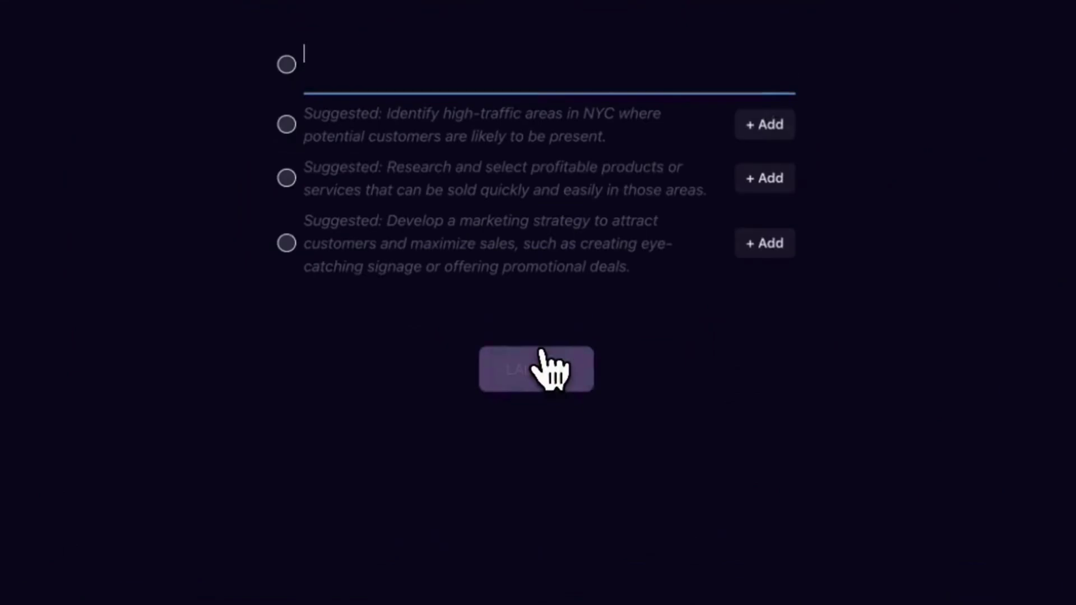
left_click(756, 126)
left_click(756, 126)
left_click(761, 204)
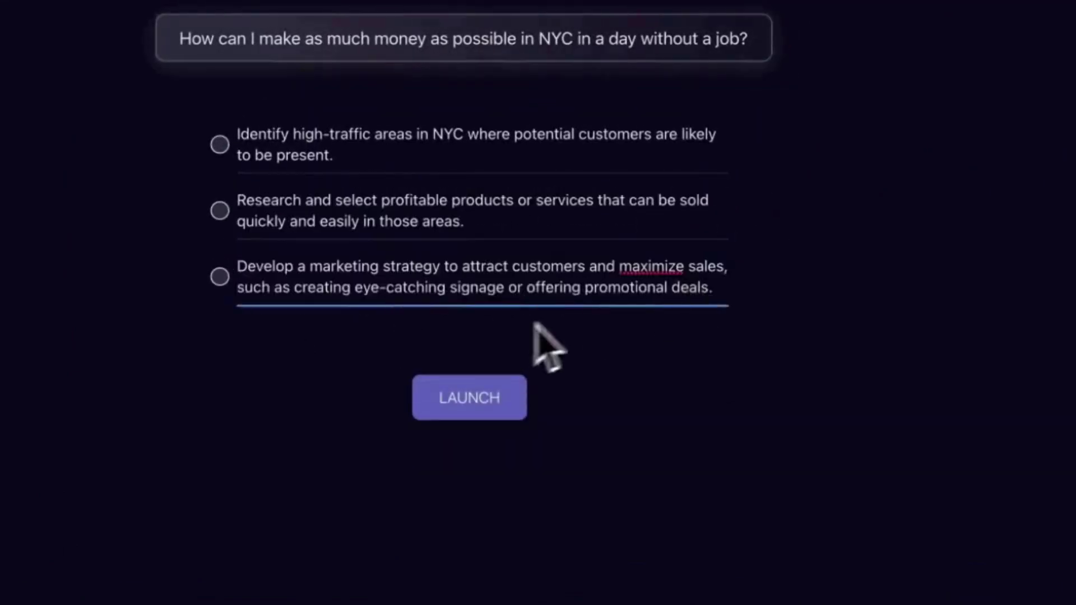
Launch the agent and approve its proposed Google search for popular tourist attractions in NYC.
left_click(489, 386)
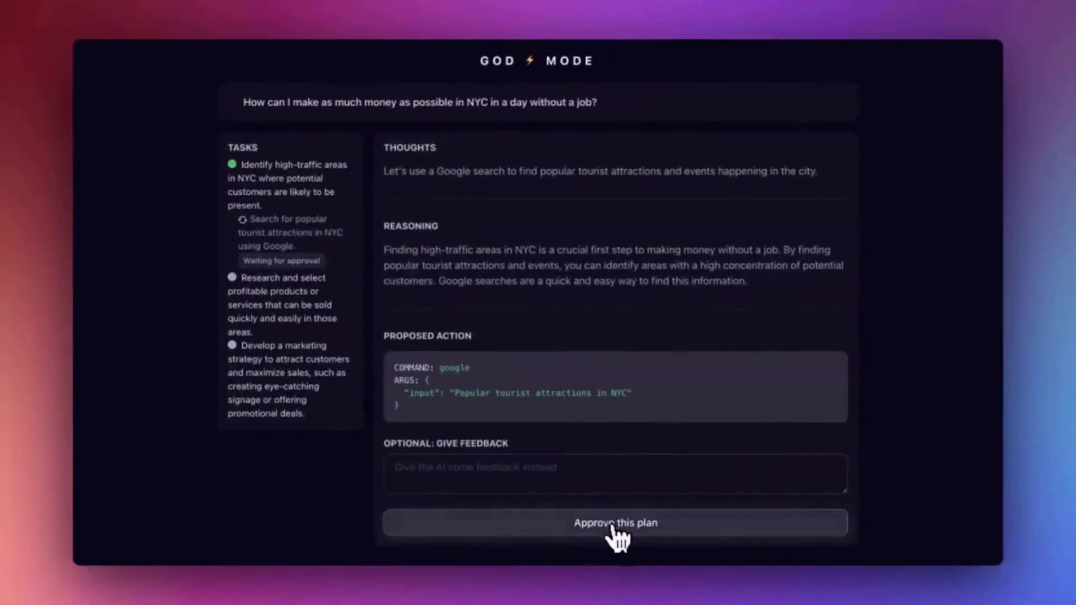
left_click(603, 528)
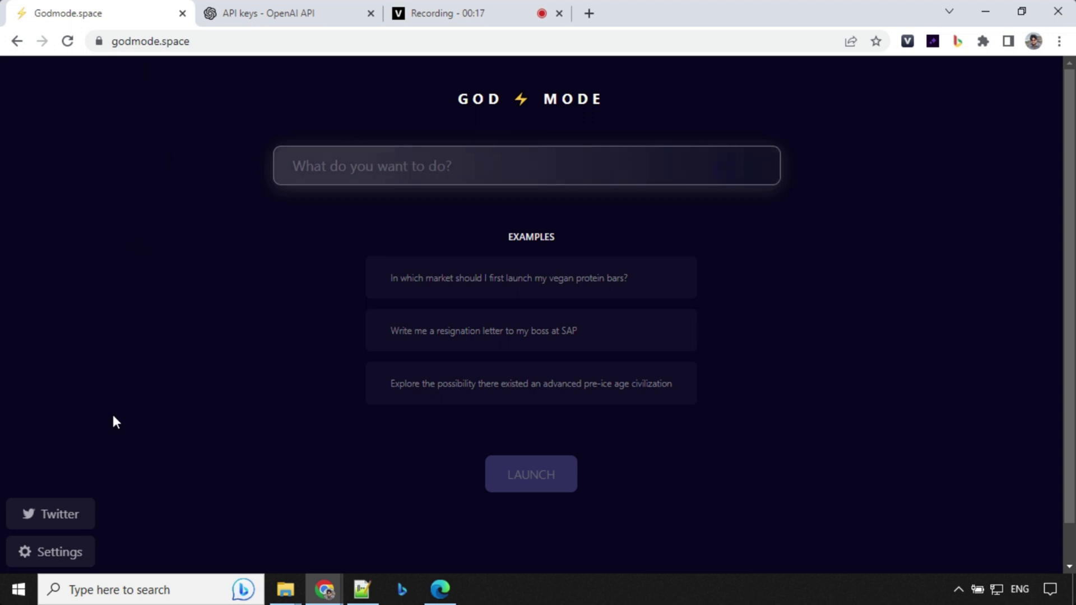
Open both developers' Twitter profiles from the feedback links in new tabs, view them, and return to Godmode.
mouse_move(61, 510)
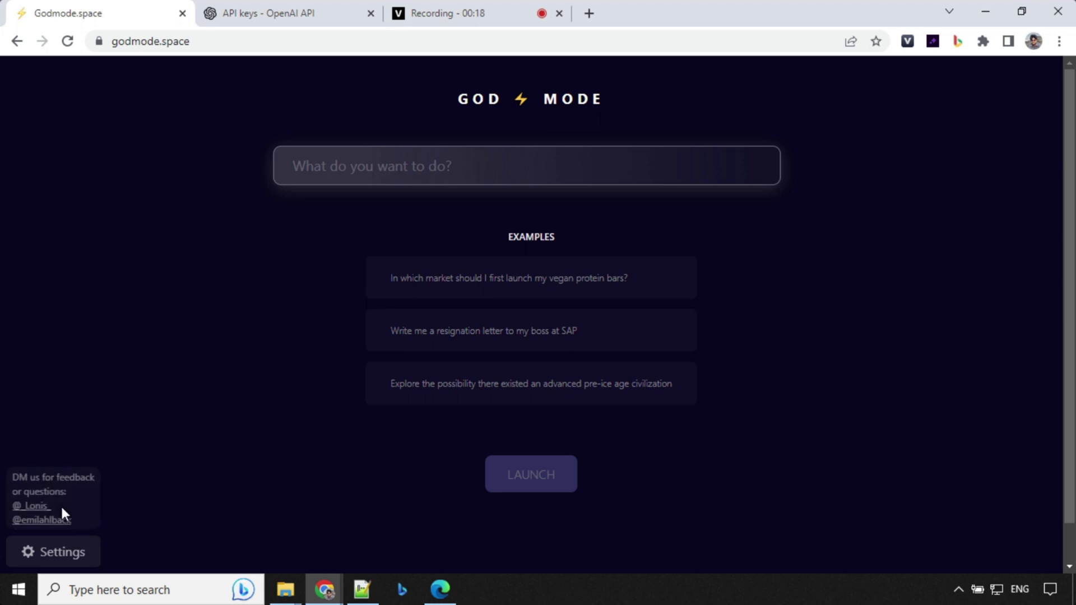
middle_click(20, 511)
scroll(35, 522, "down", 1)
middle_click(35, 521)
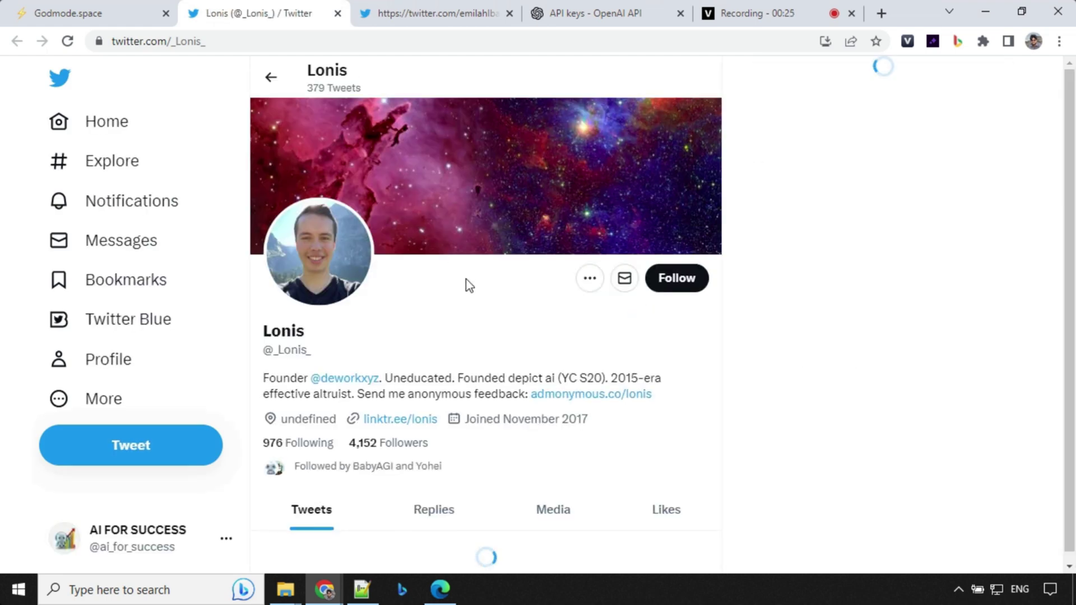
left_click(411, 17)
key("ctrl+1")
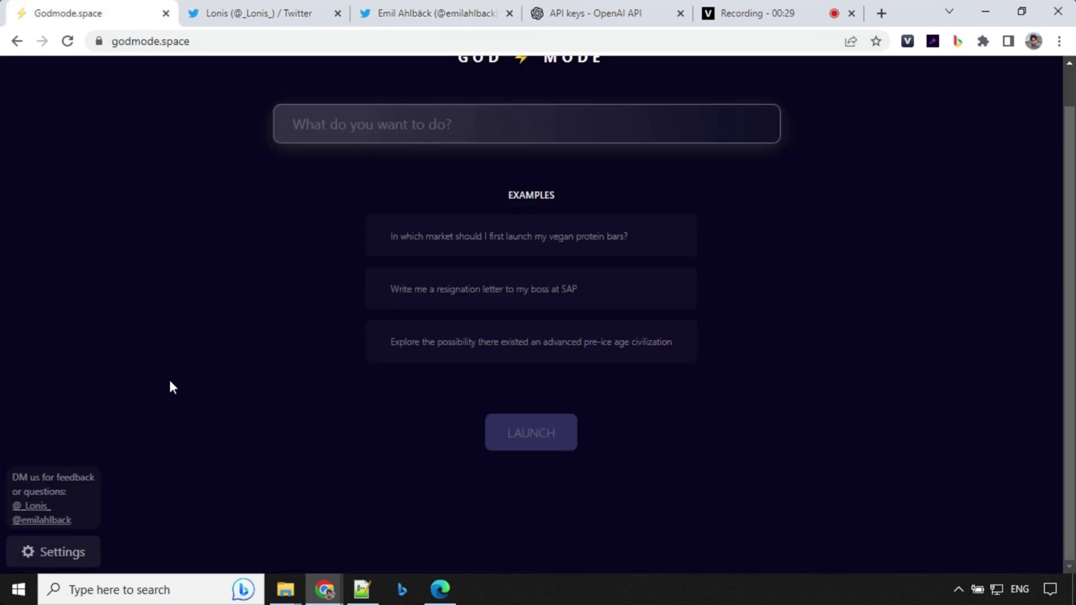
Open Godmode's settings and review the sign-in options and the OpenAI key and model fields.
left_click(67, 551)
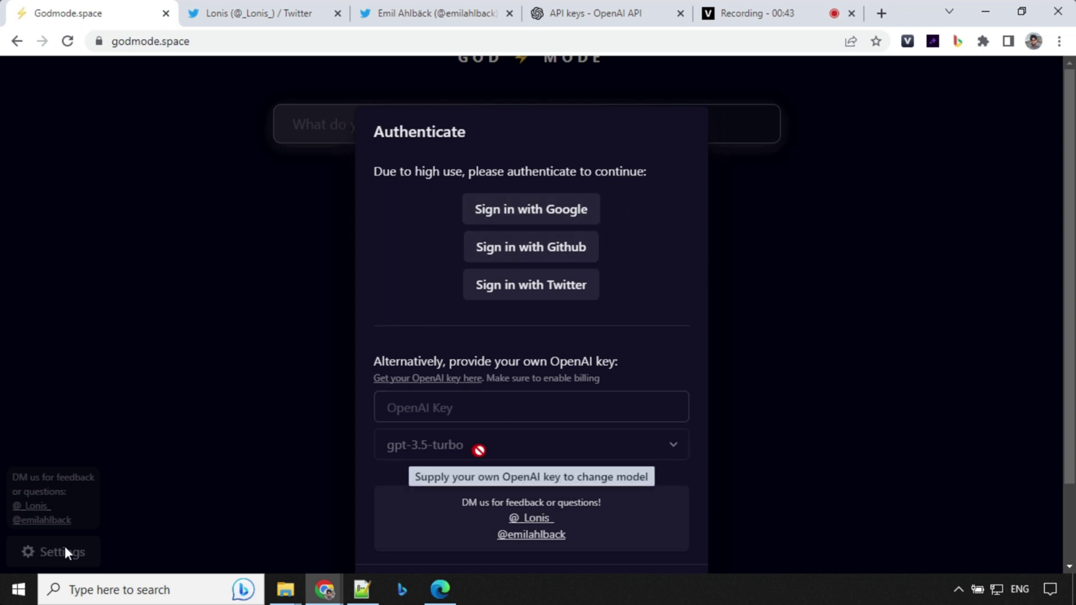
scroll(681, 497, "down", 2)
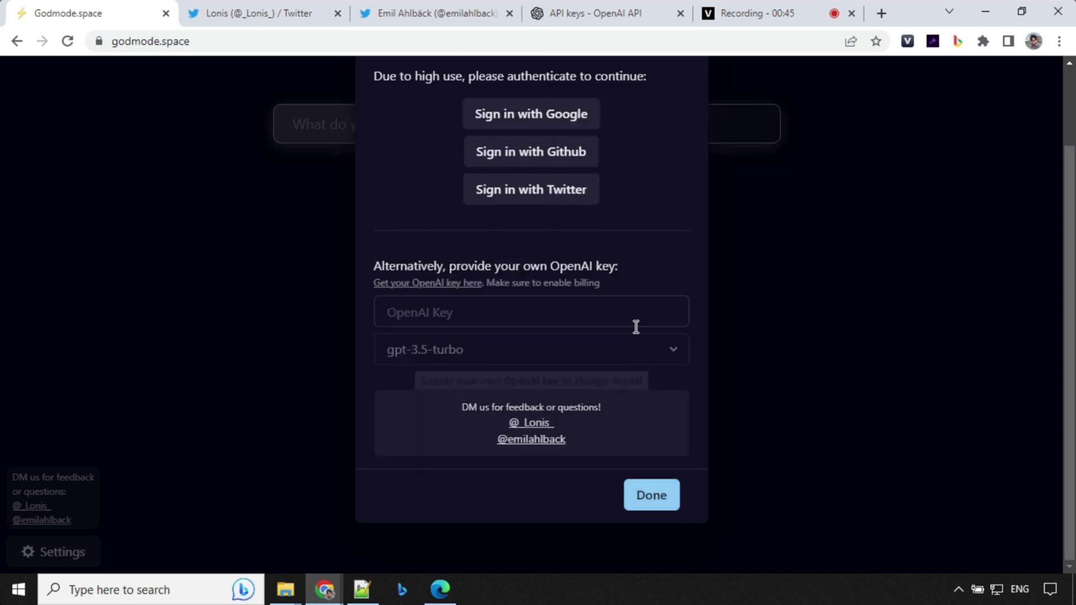
scroll(636, 326, "up", 2)
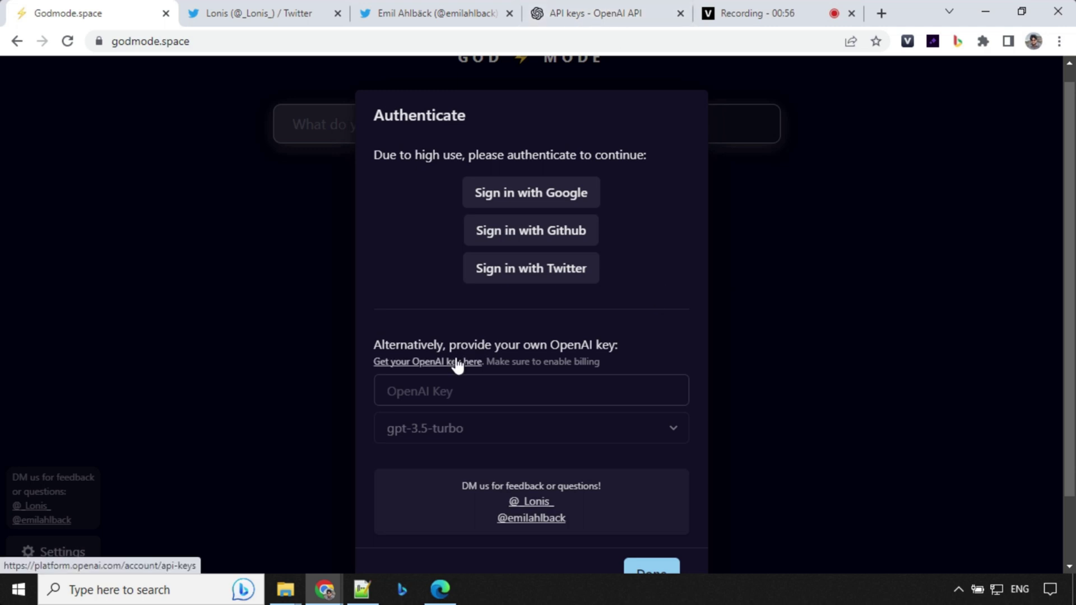
On the OpenAI API keys page, create a new secret key named "God Mode" and copy it.
left_click(638, 14)
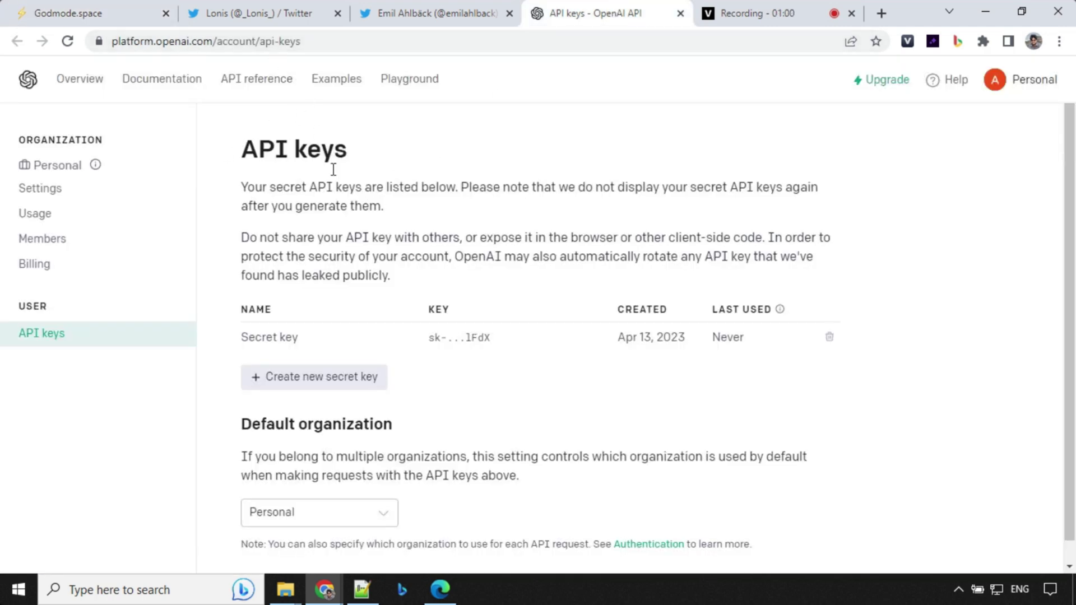
left_click(329, 386)
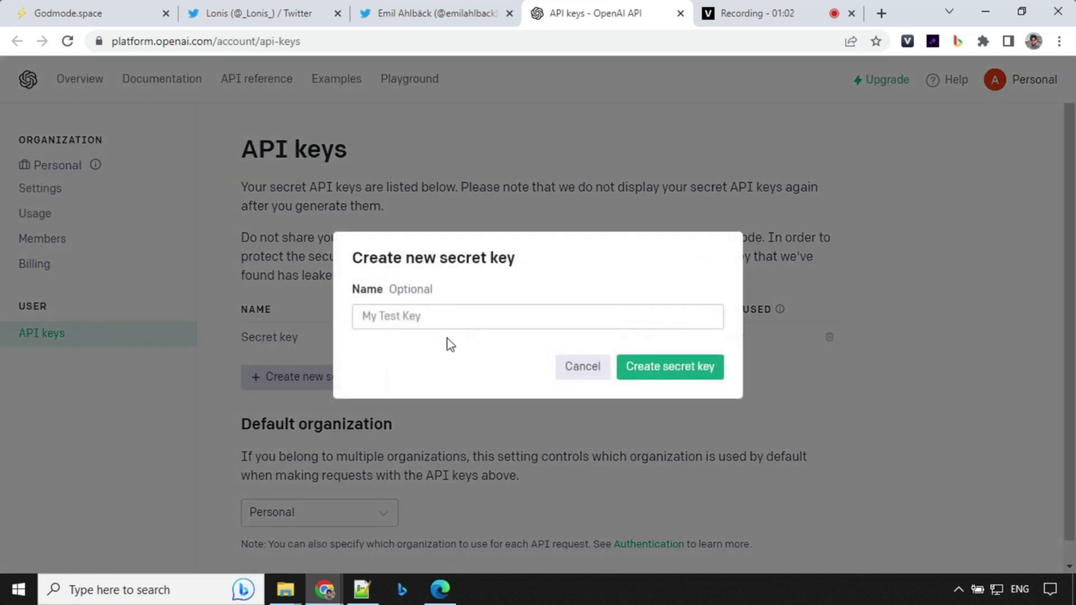
left_click(467, 317)
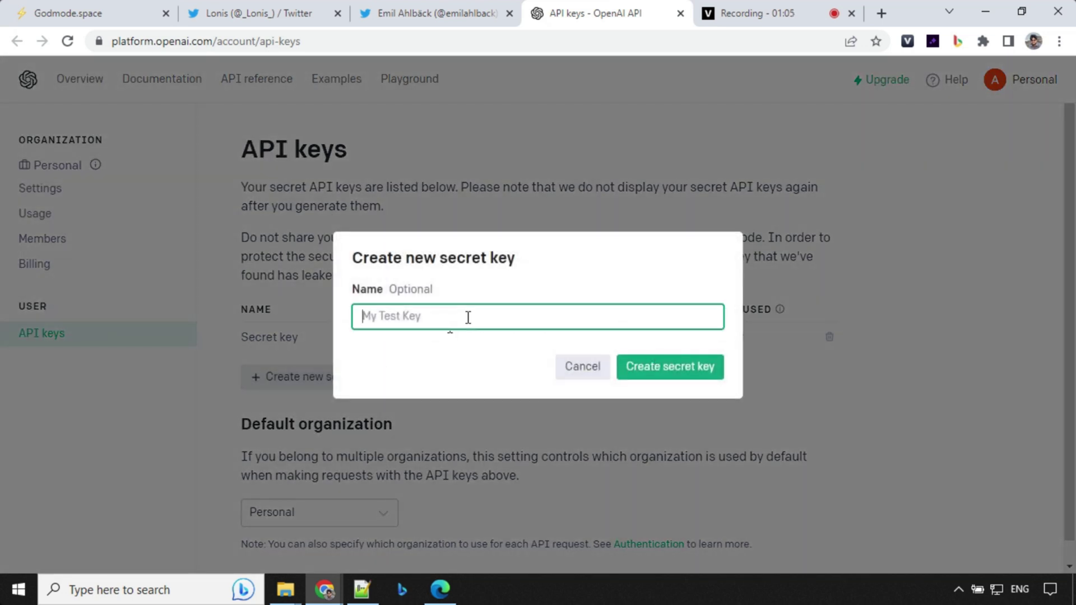
type("God Mode")
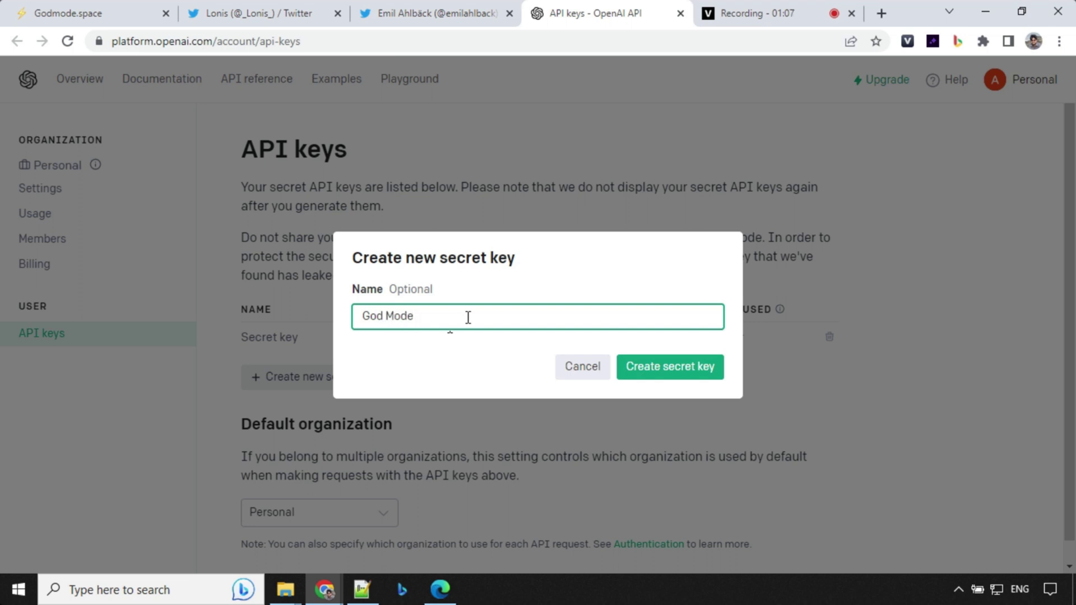
left_click(650, 381)
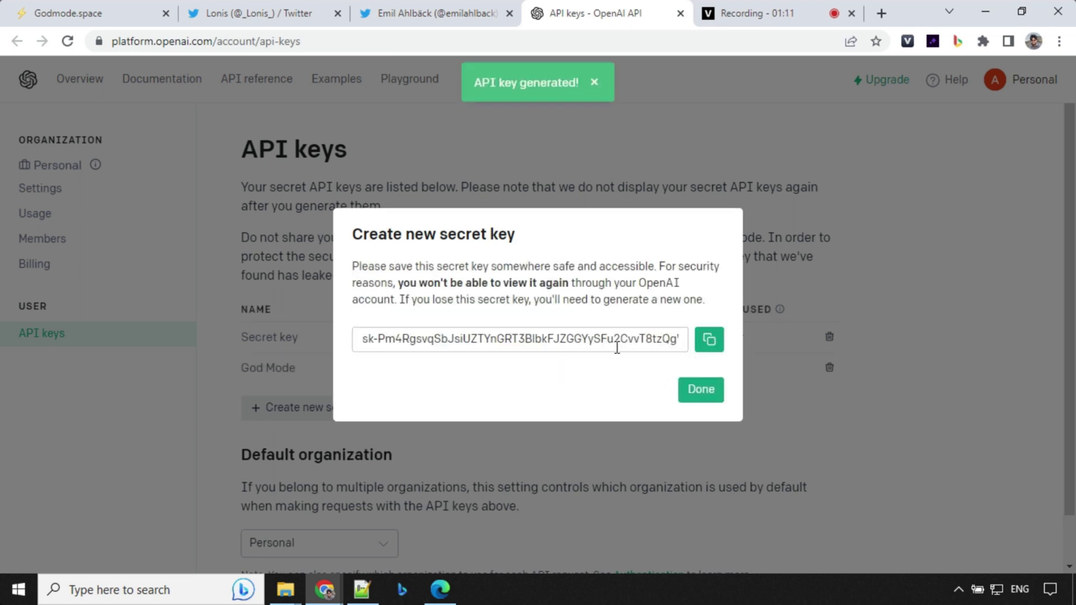
left_click(709, 340)
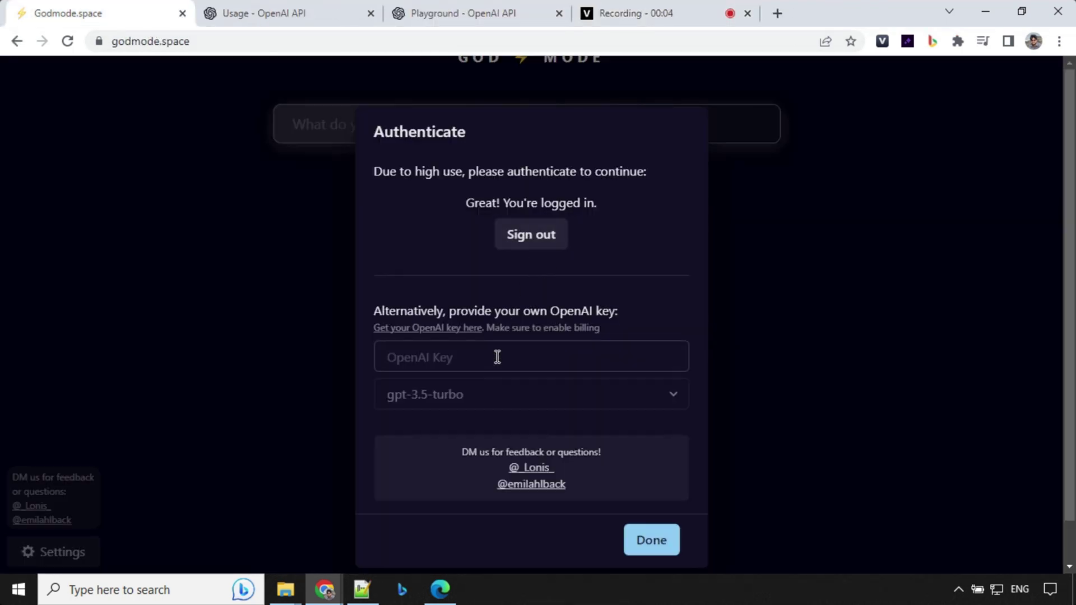
Try twice to paste the OpenAI API key into Godmode's authentication settings and select the gpt-4 model.
left_click(497, 357)
key("ctrl+v")
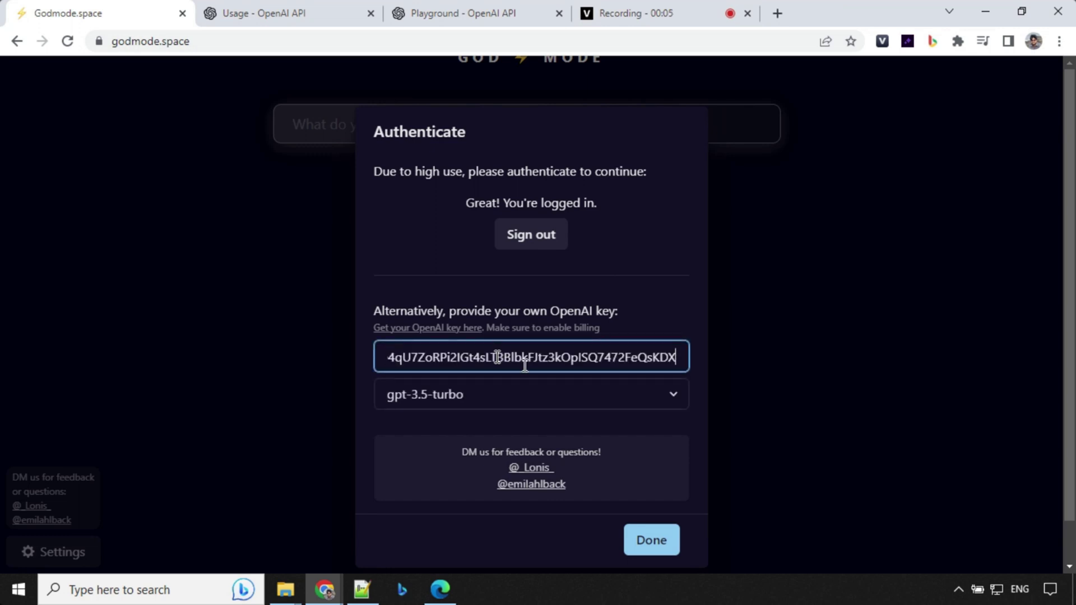
left_click(513, 395)
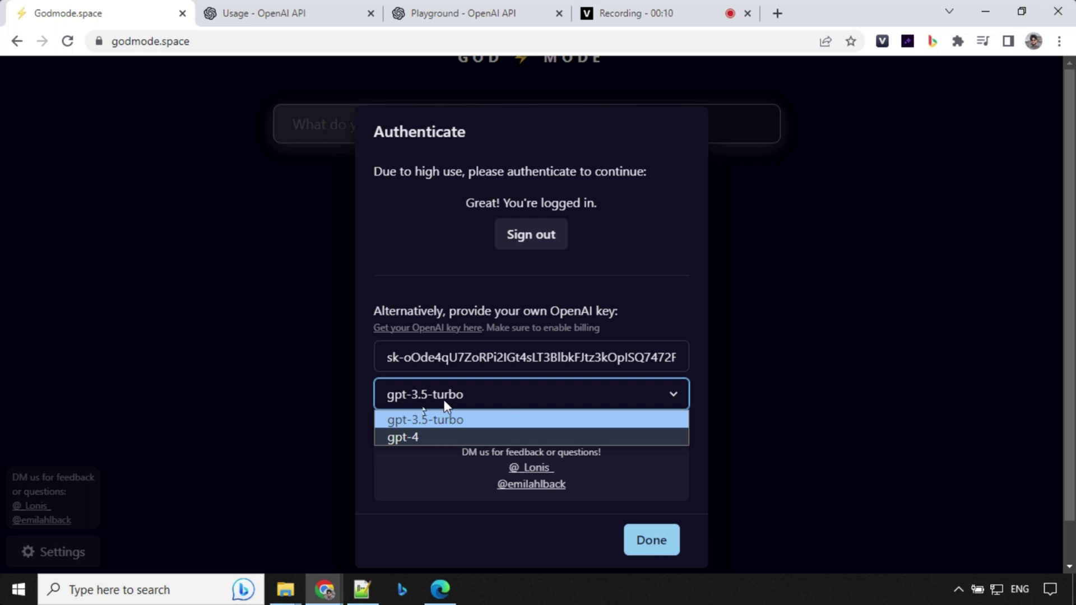
left_click(394, 436)
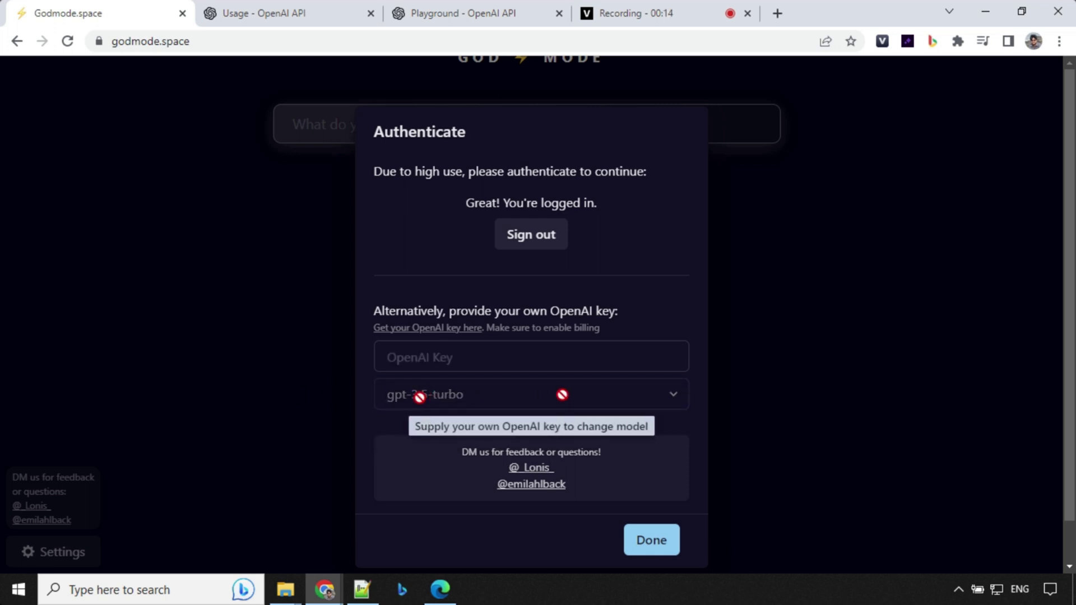
left_click(461, 363)
key("ctrl+v")
left_click(472, 392)
left_click(405, 434)
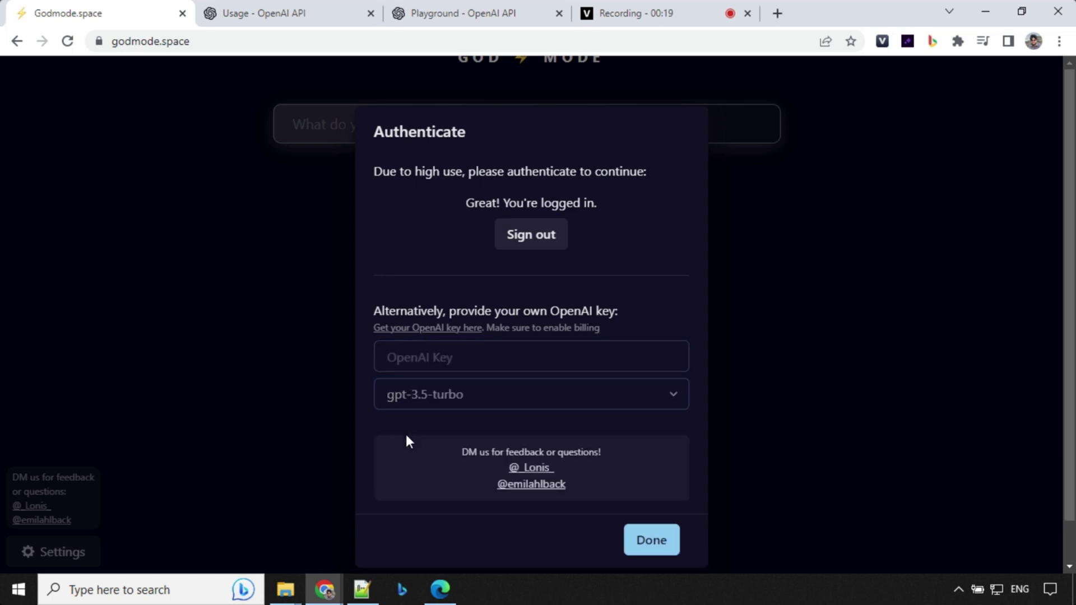
Check which chat models are offered in the OpenAI Playground.
left_click(493, 14)
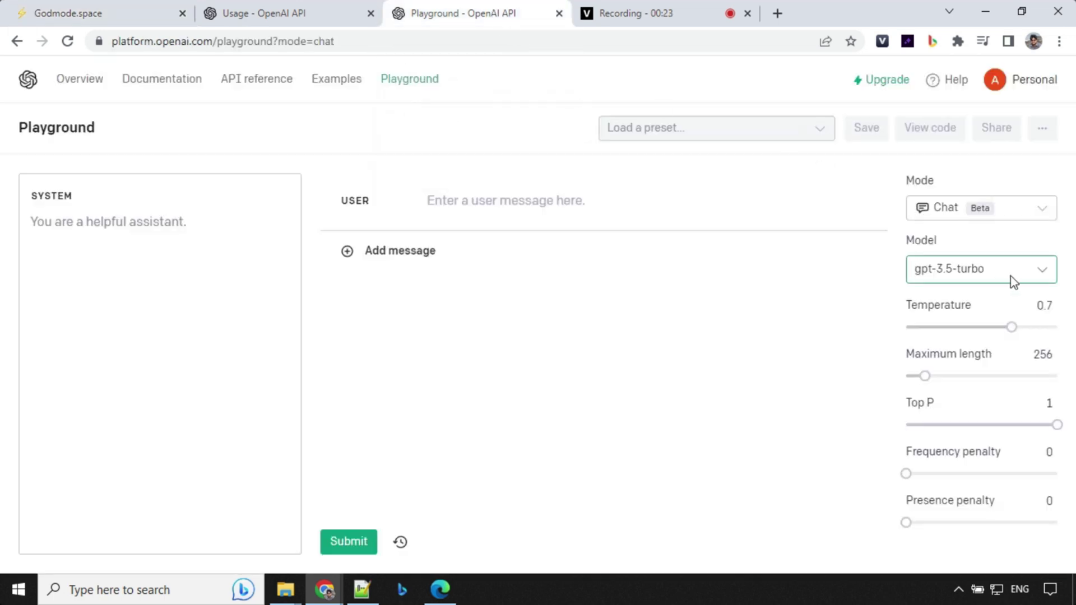
left_click(1043, 280)
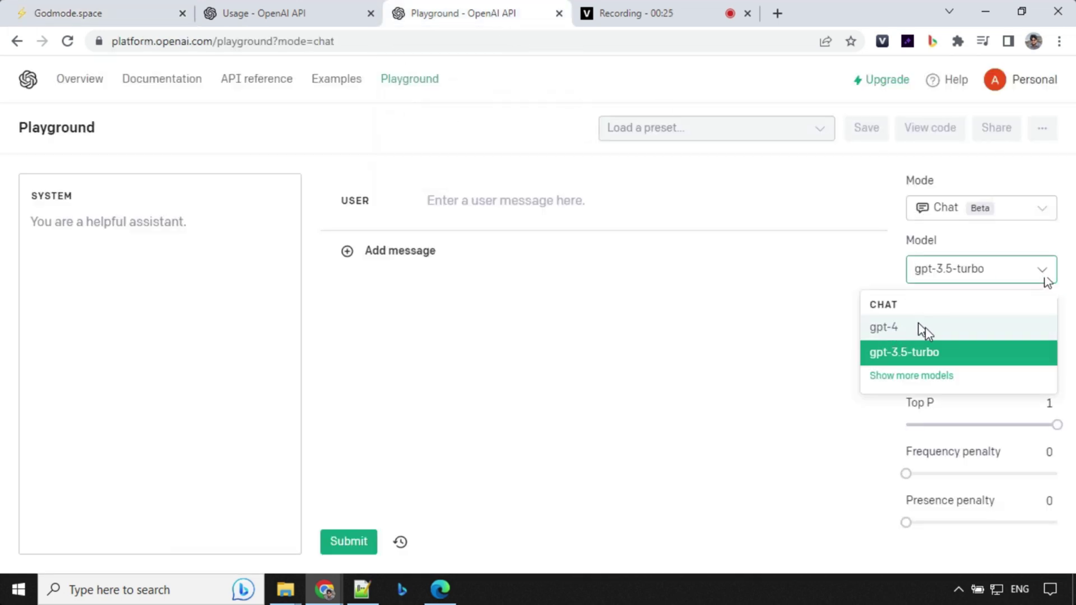
left_click(321, 7)
Back in Godmode, paste the OpenAI API key with the gpt-3.5-turbo model and finish the authentication settings.
left_click(85, 8)
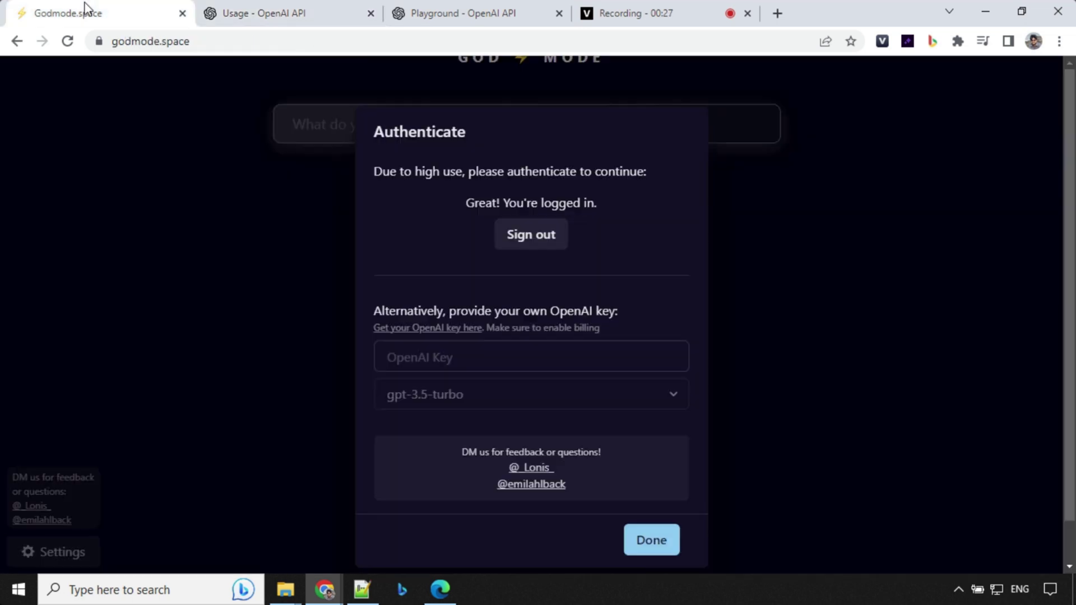
left_click(482, 353)
key("ctrl+v")
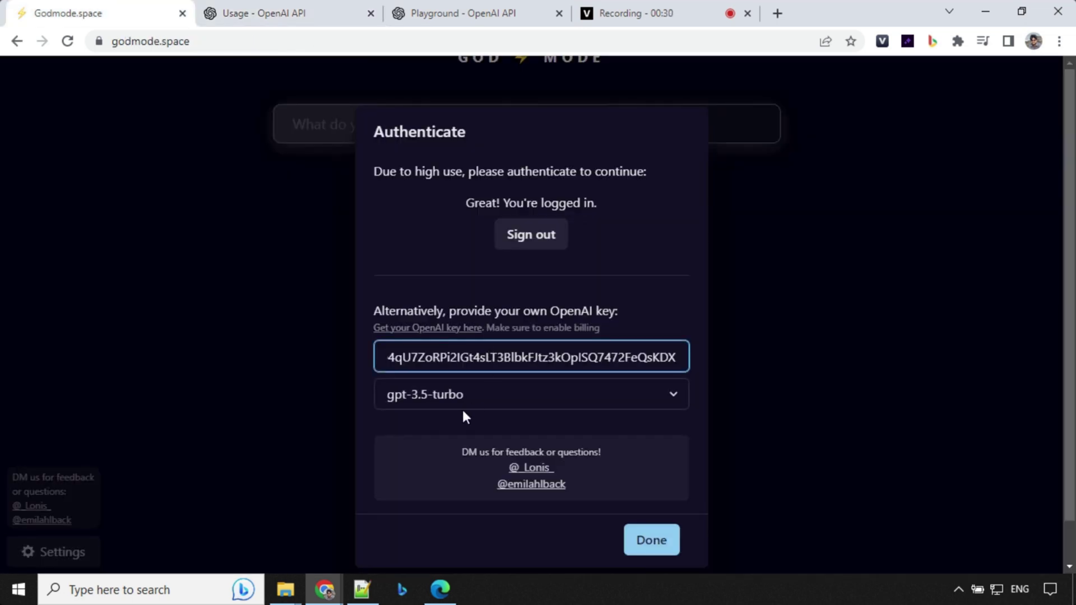
left_click(667, 545)
scroll(663, 537, "up", 1)
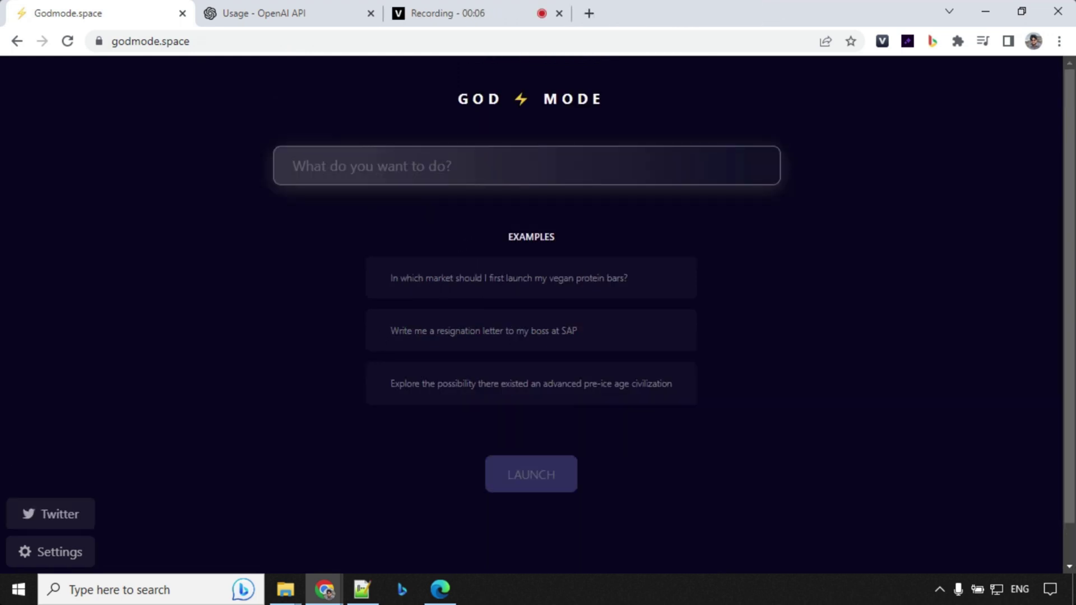
Submit the goal "Give me strategy to build and grow my youtube channel in 6 months".
left_click(403, 165)
key("ctrl+v")
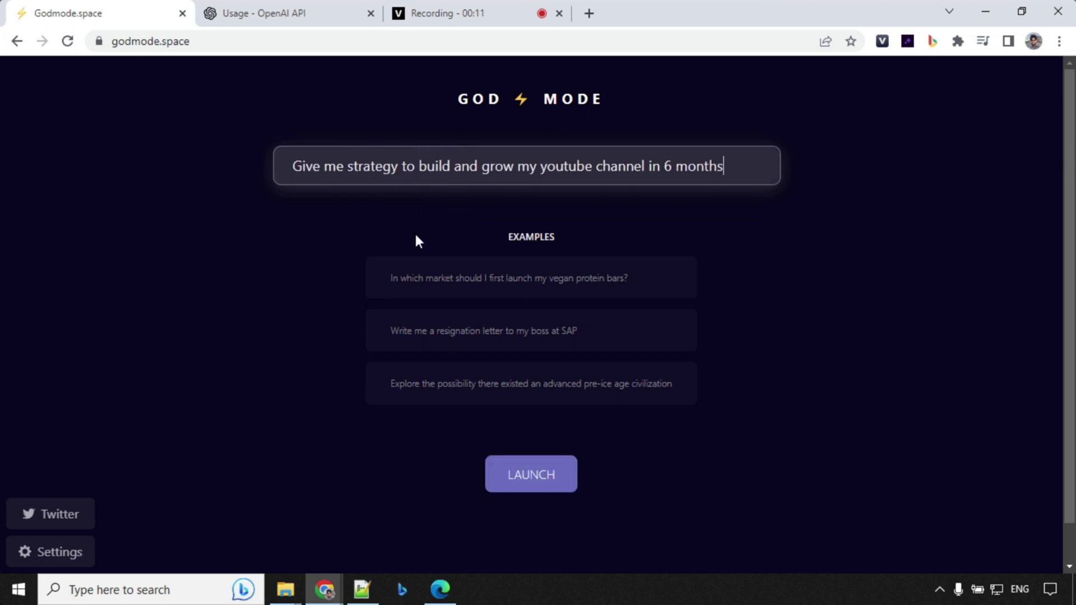
left_click(549, 485)
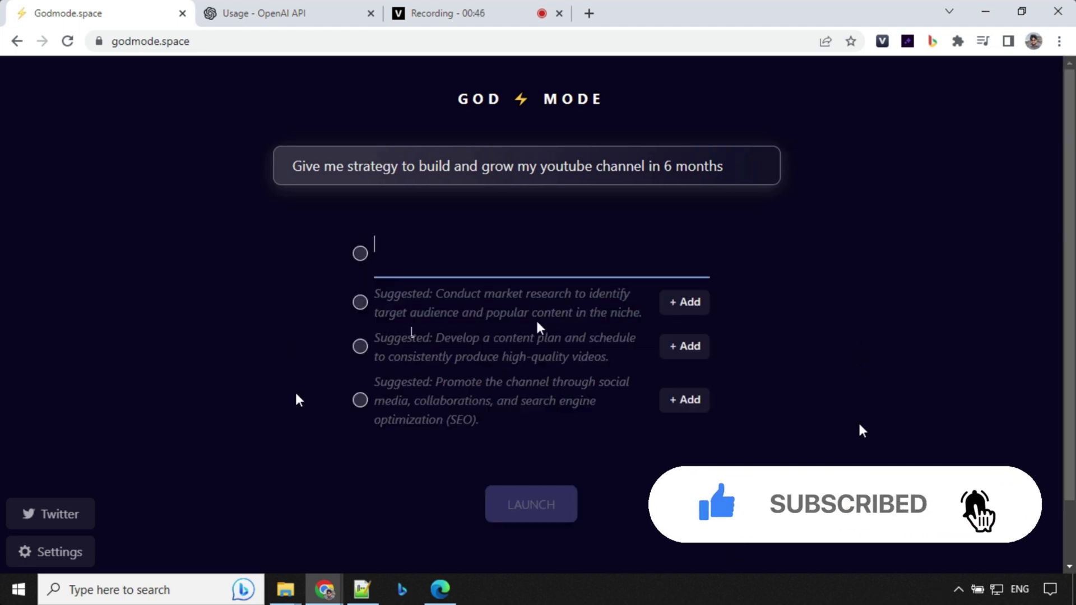
Add the three suggested tasks on market research, content planning and channel promotion, and launch the agent.
left_click(695, 308)
left_click(686, 307)
left_click(683, 369)
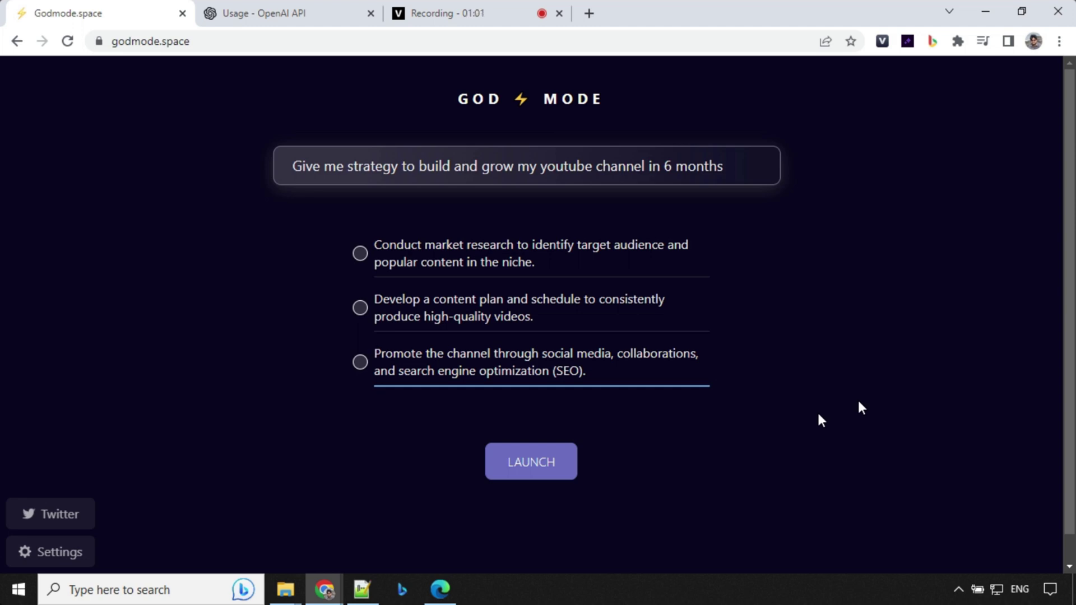
left_click(545, 470)
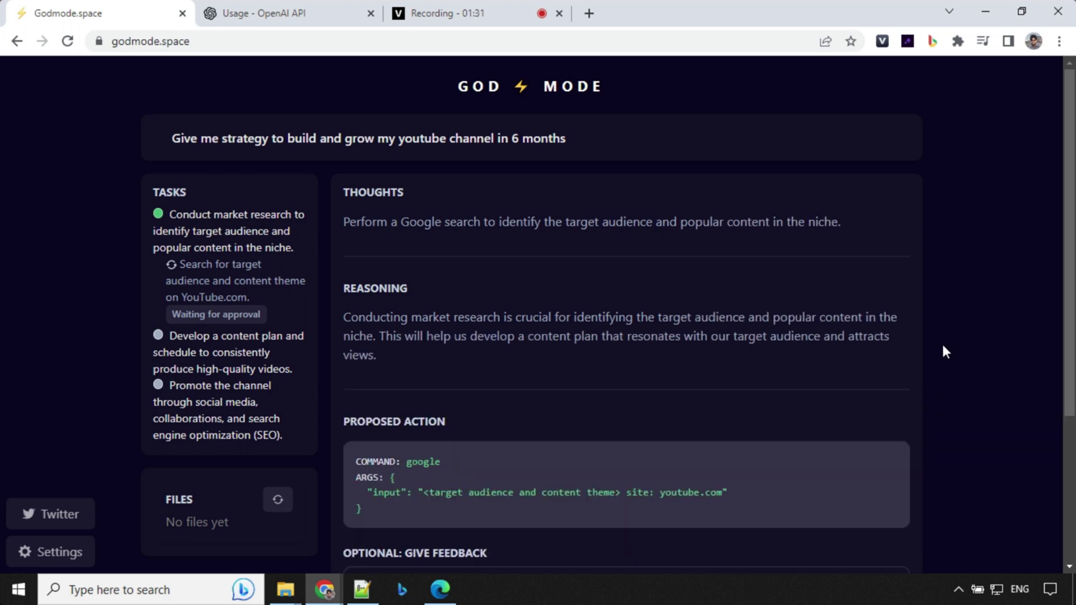
Review the proposed YouTube audience search and submit the feedback "niche is AI tools and products" instead of approving it.
scroll(941, 342, "down", 1)
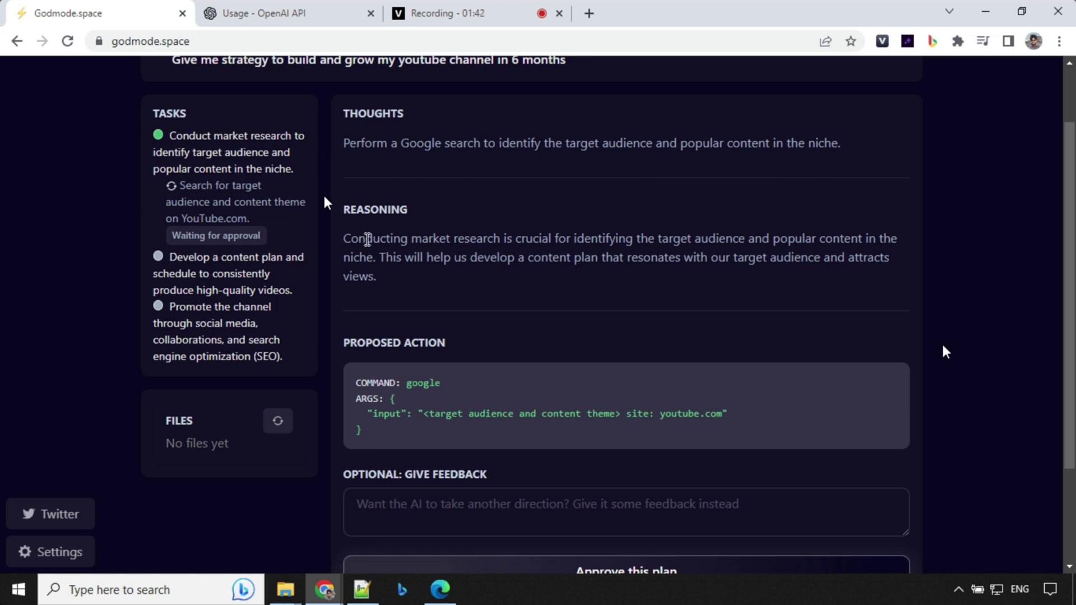
scroll(337, 274, "down", 2)
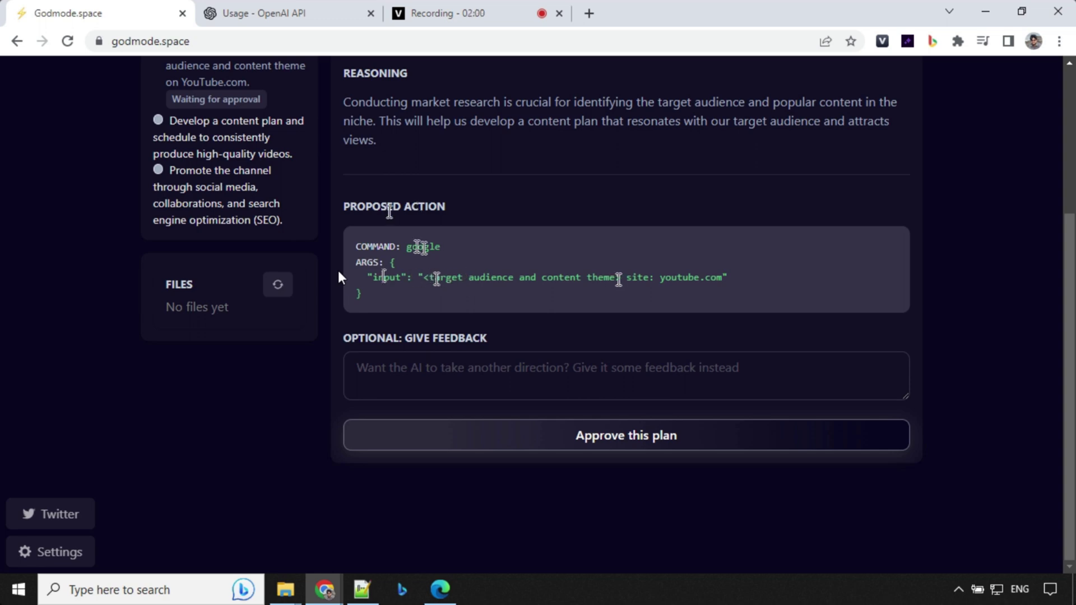
left_click(444, 370)
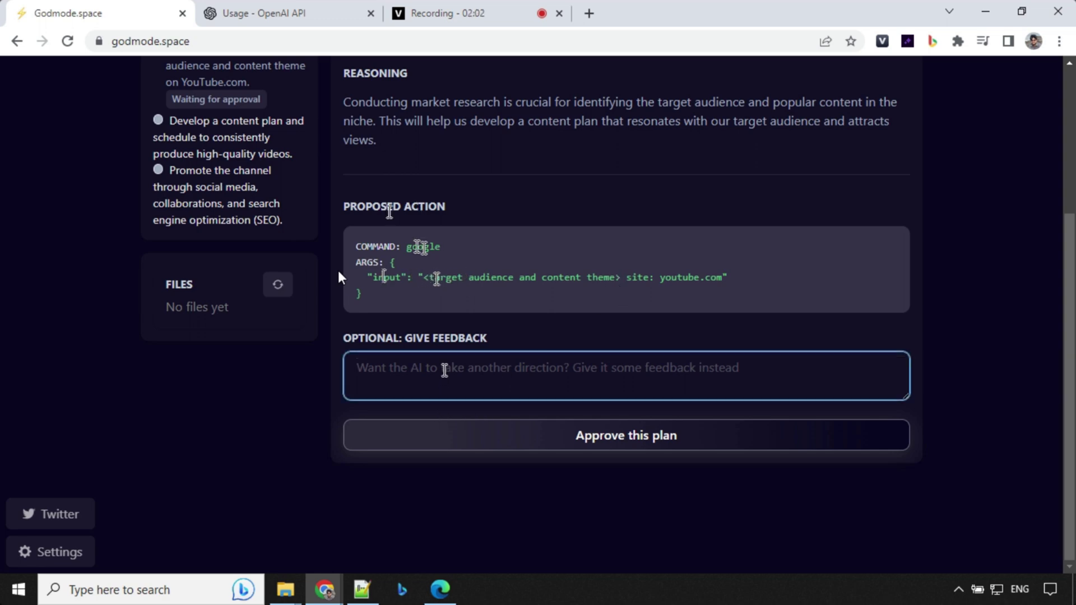
type("niche is AI tools and products")
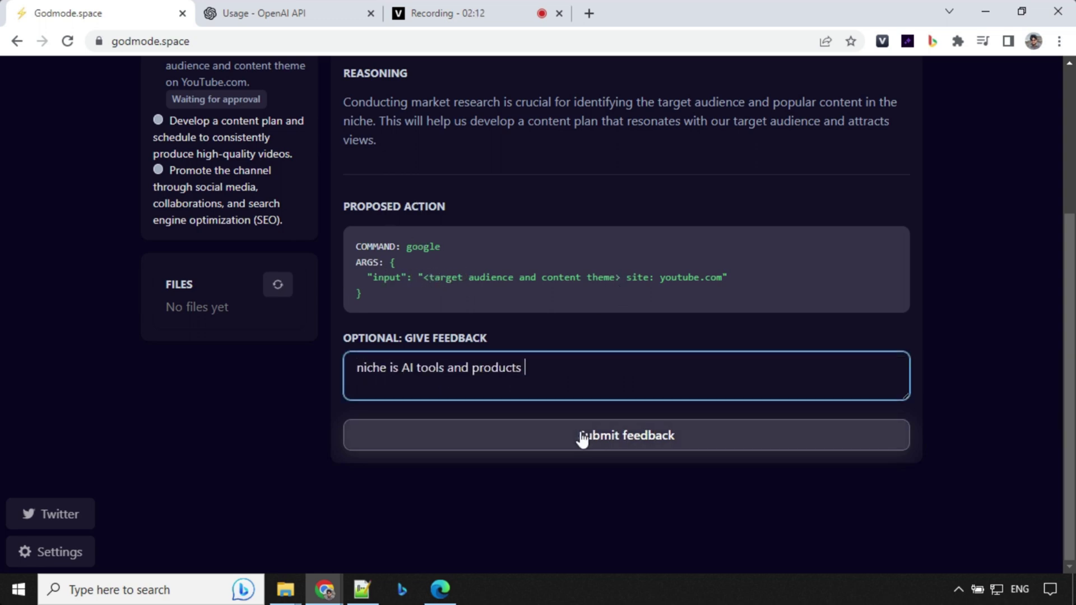
left_click(583, 439)
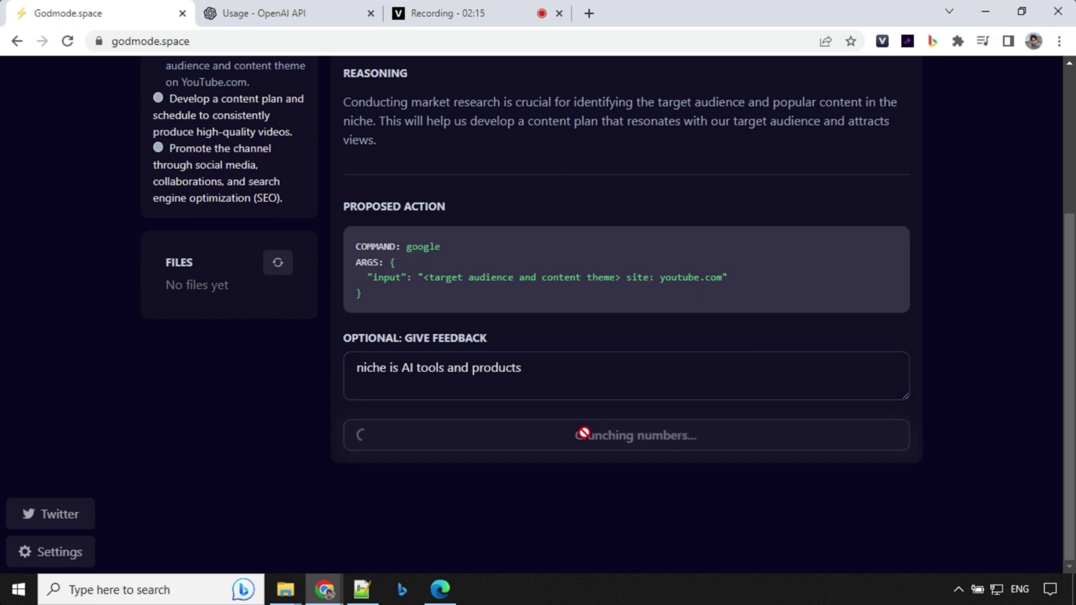
scroll(579, 464, "up", 1)
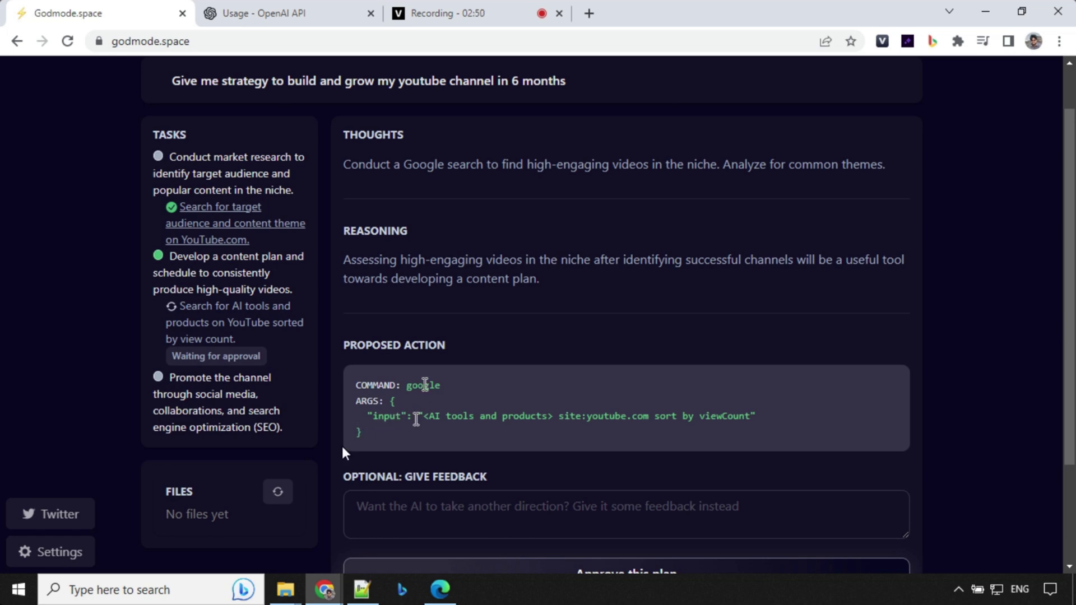
Approve the proposed Google search for AI tools and products on YouTube, plus the plan to proceed to the next step.
scroll(420, 384, "down", 2)
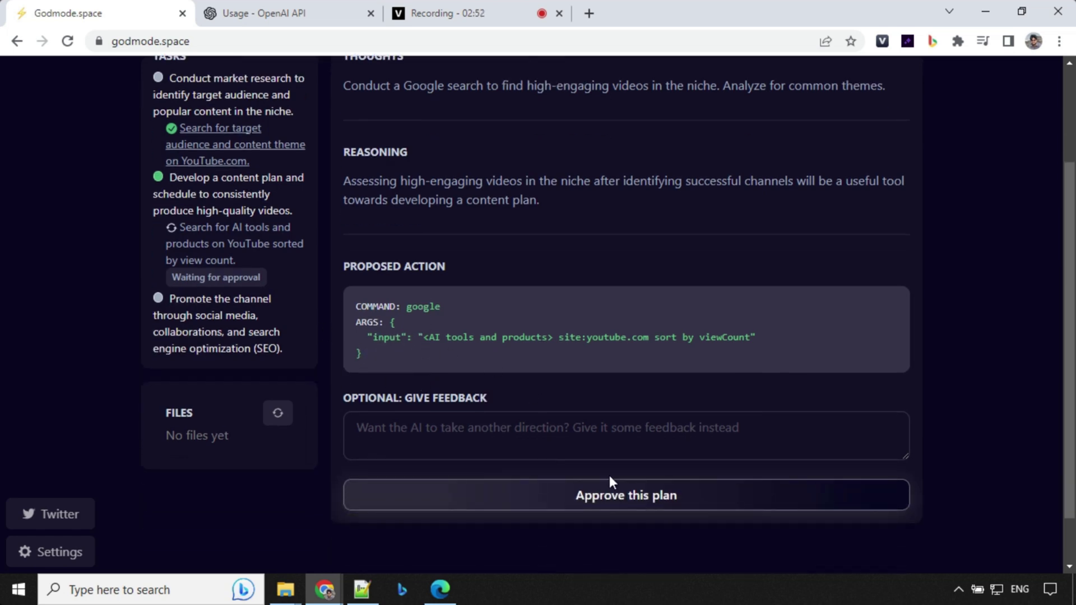
left_click(618, 500)
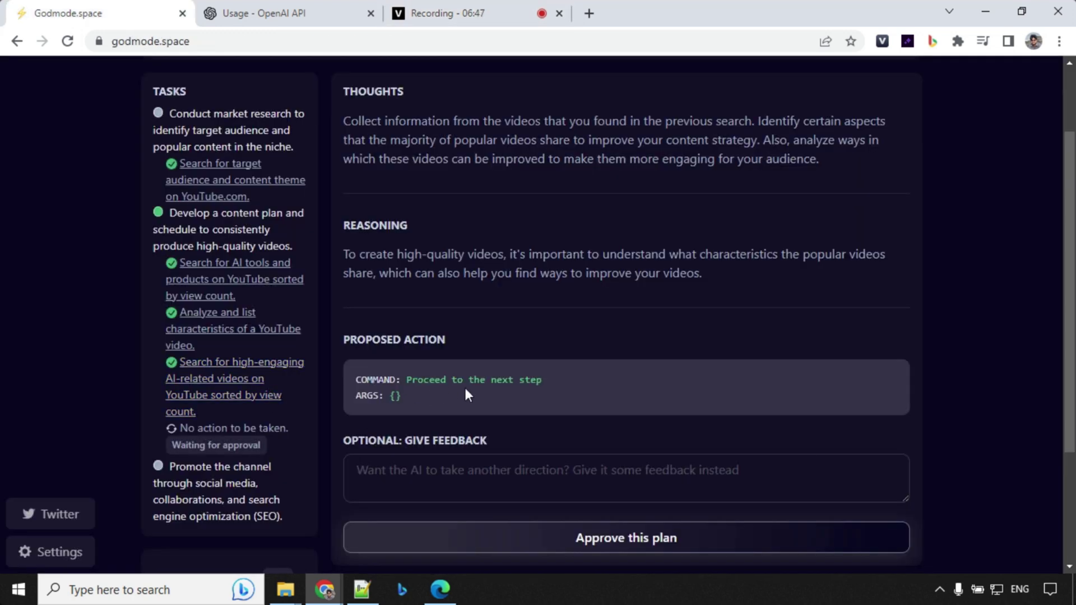
left_click(600, 543)
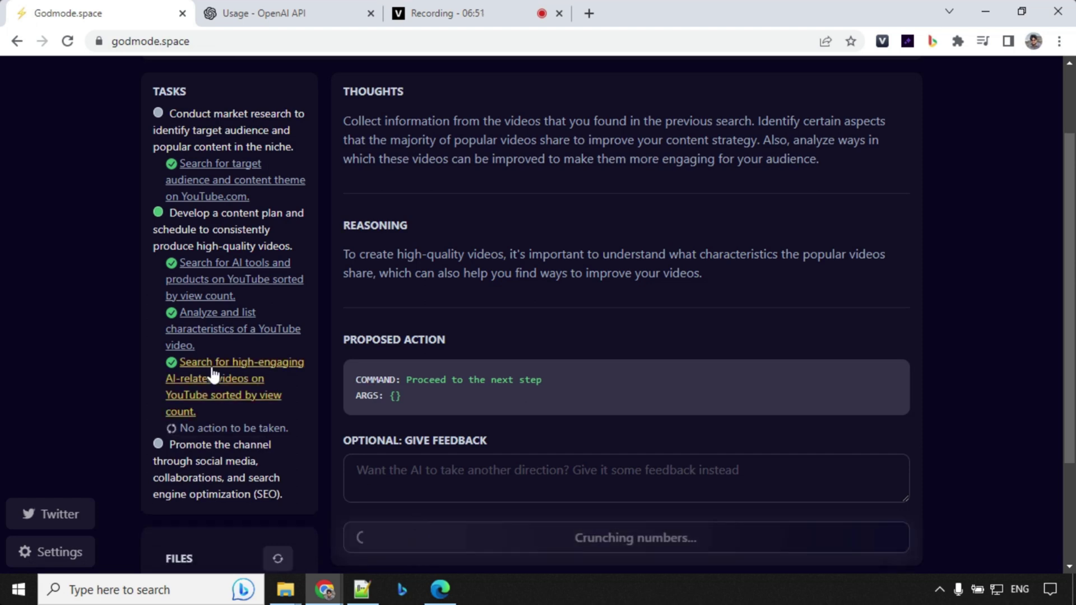
Open the completed search results and read through the YouTube videos on AI tools and products, closing the task result when done.
left_click(197, 176)
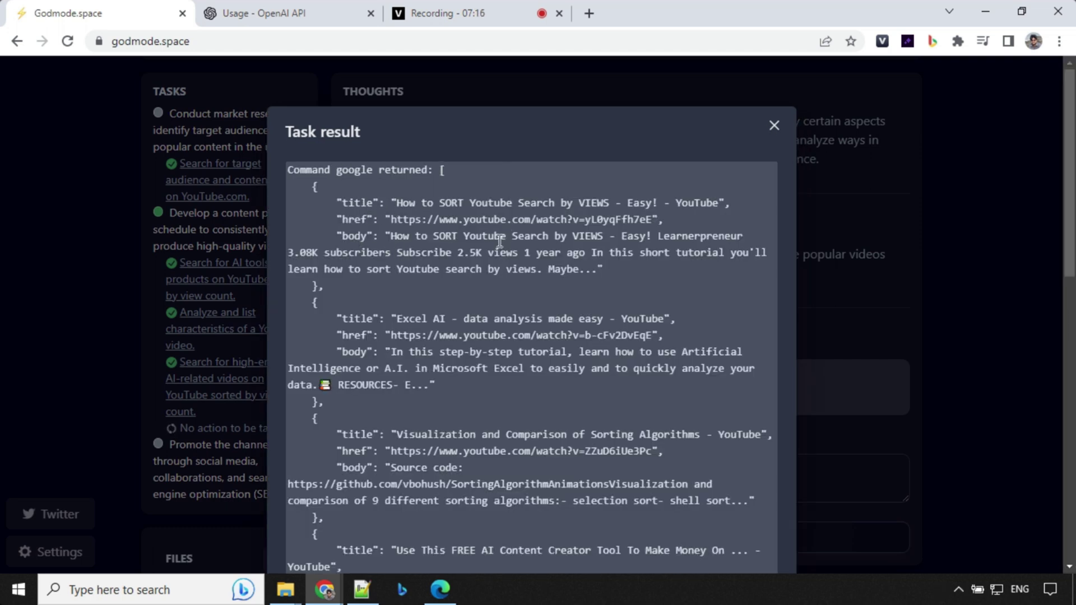
scroll(499, 241, "down", 5)
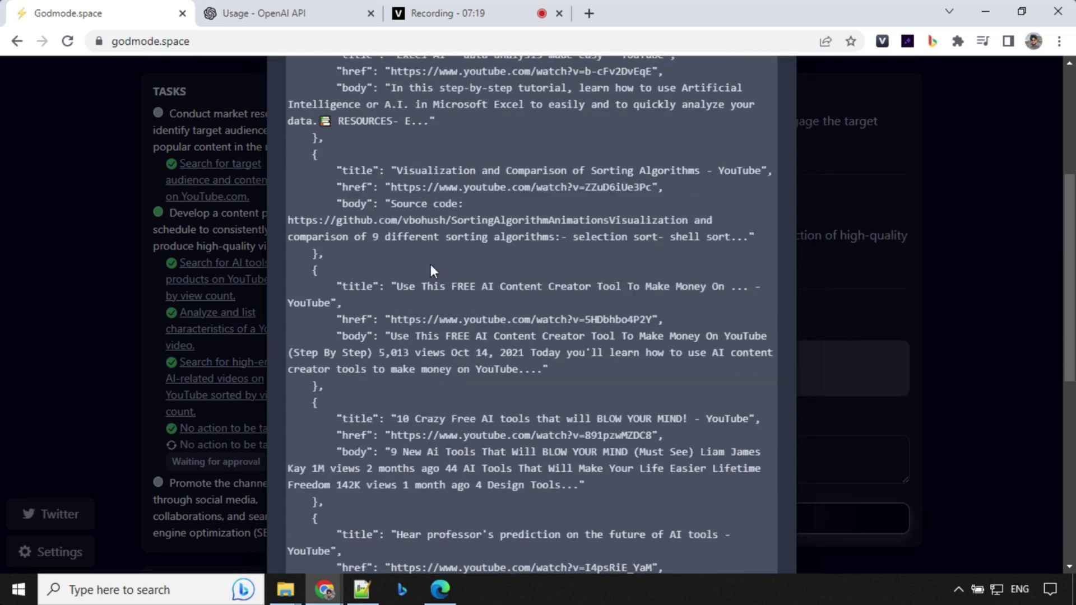
scroll(431, 268, "down", 2)
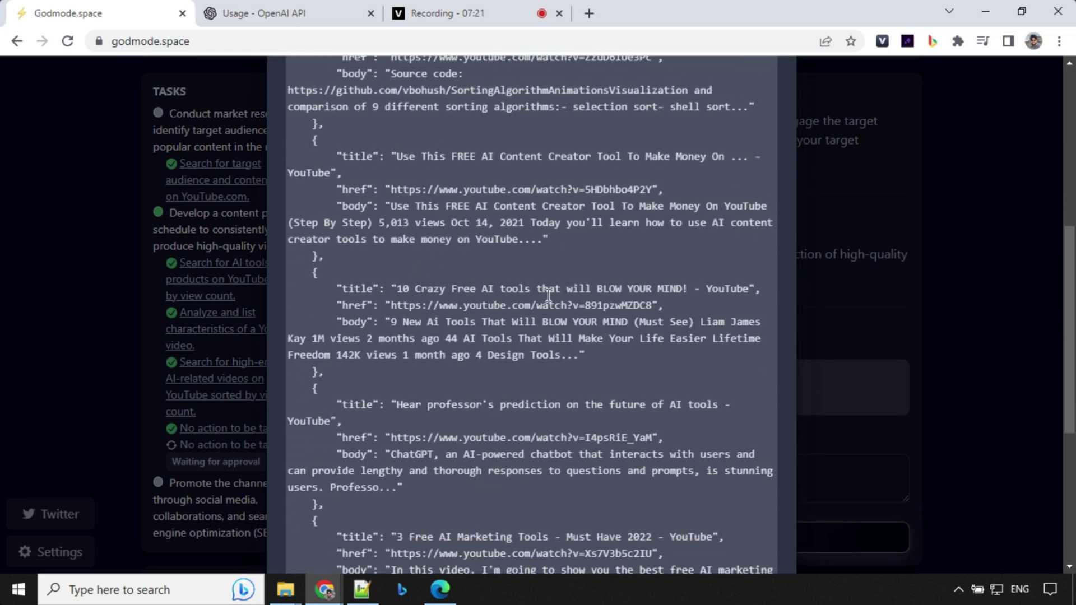
scroll(370, 375, "down", 3)
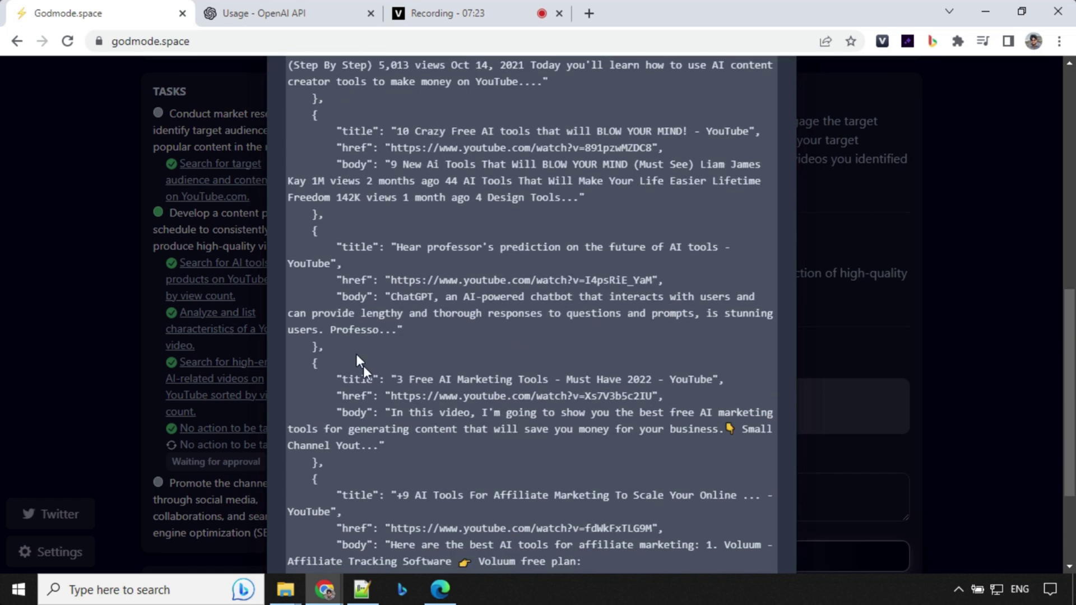
scroll(519, 386, "down", 3)
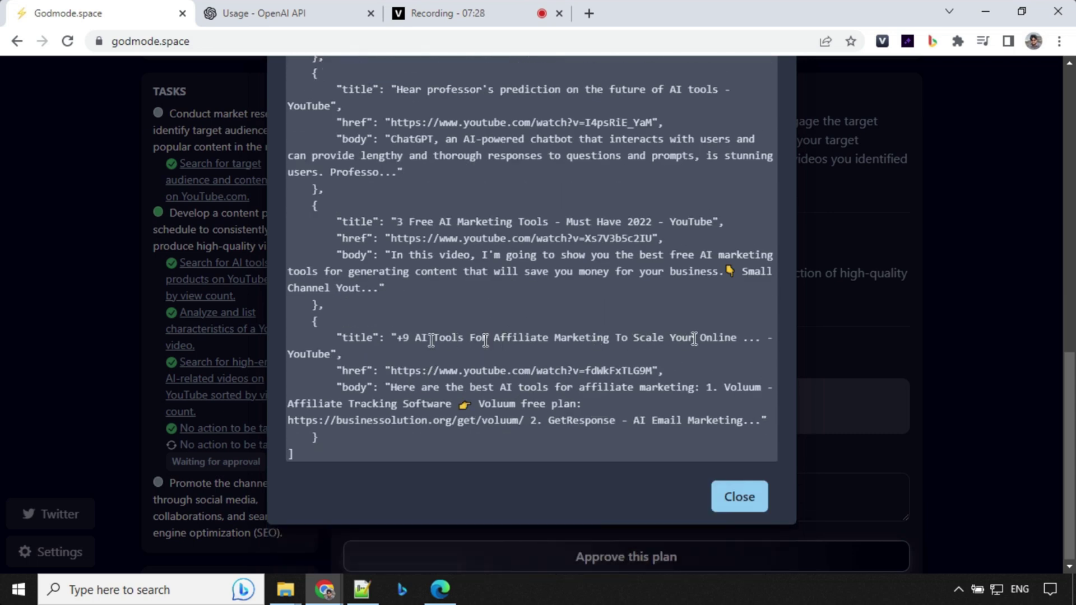
scroll(733, 350, "up", 8)
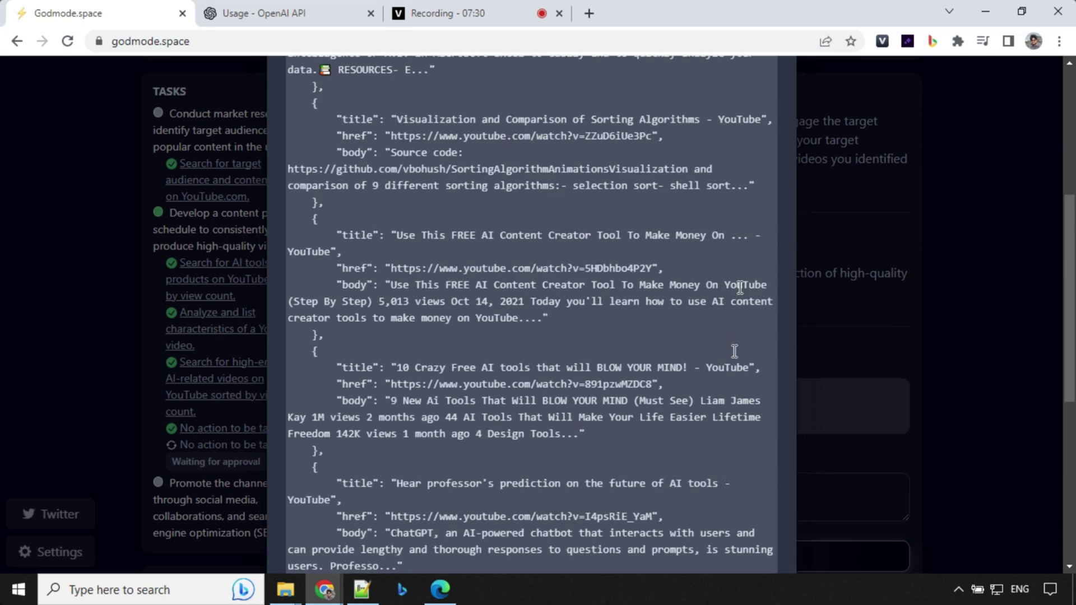
scroll(740, 282, "up", 6)
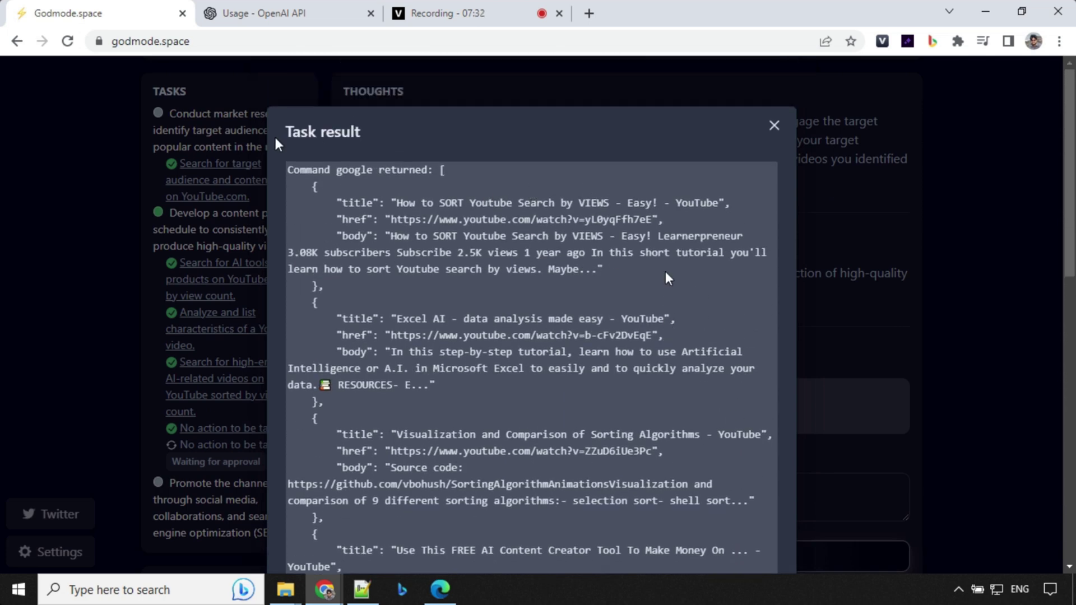
left_click(774, 126)
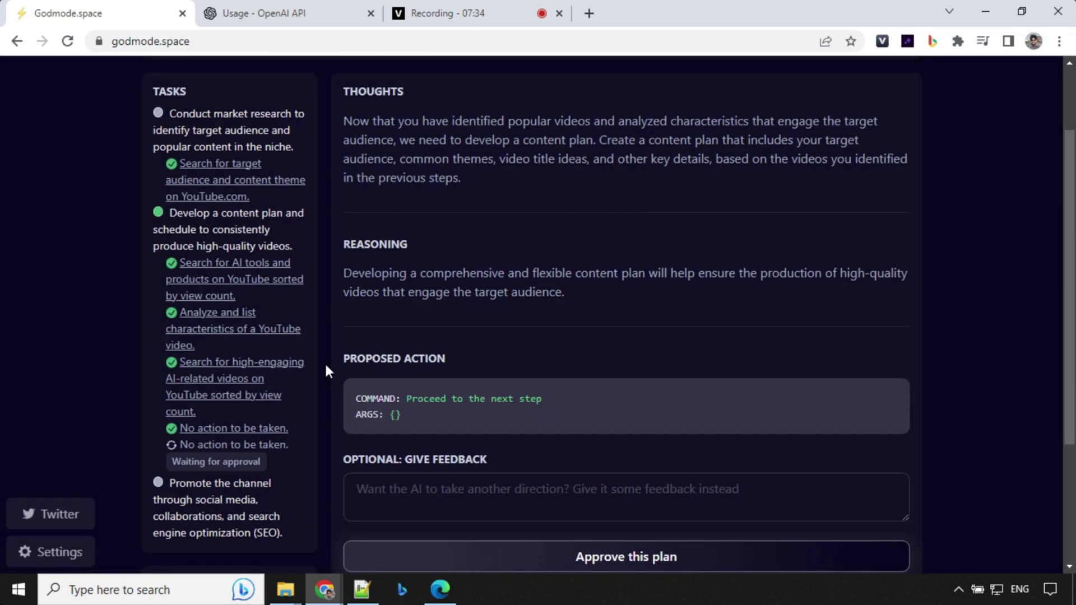
Examine the full task result of the search for high-engaging AI-related videos on YouTube and close it.
left_click(207, 376)
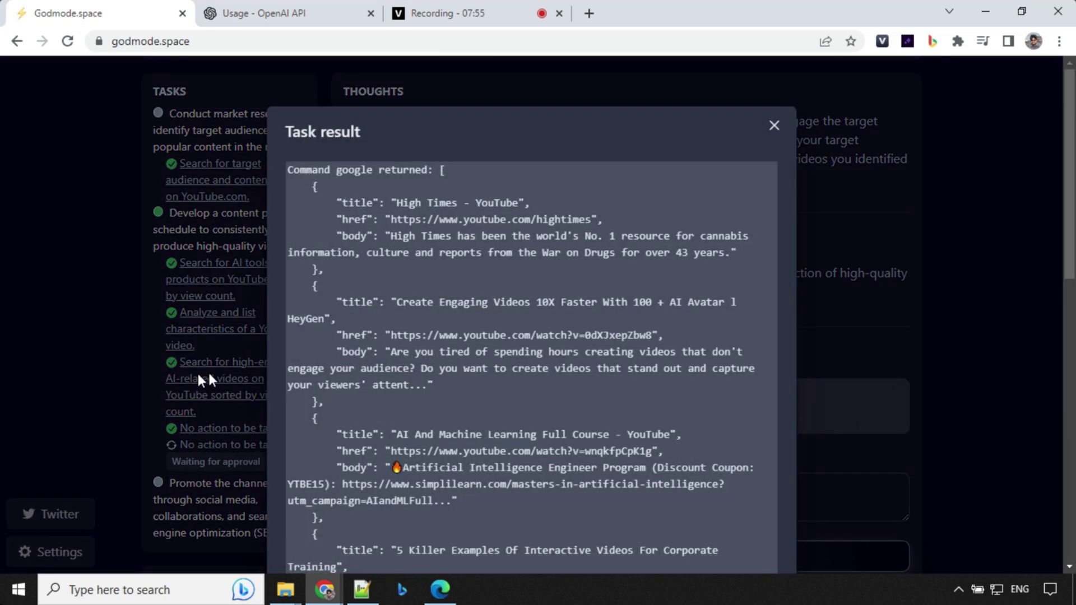
scroll(460, 339, "down", 1)
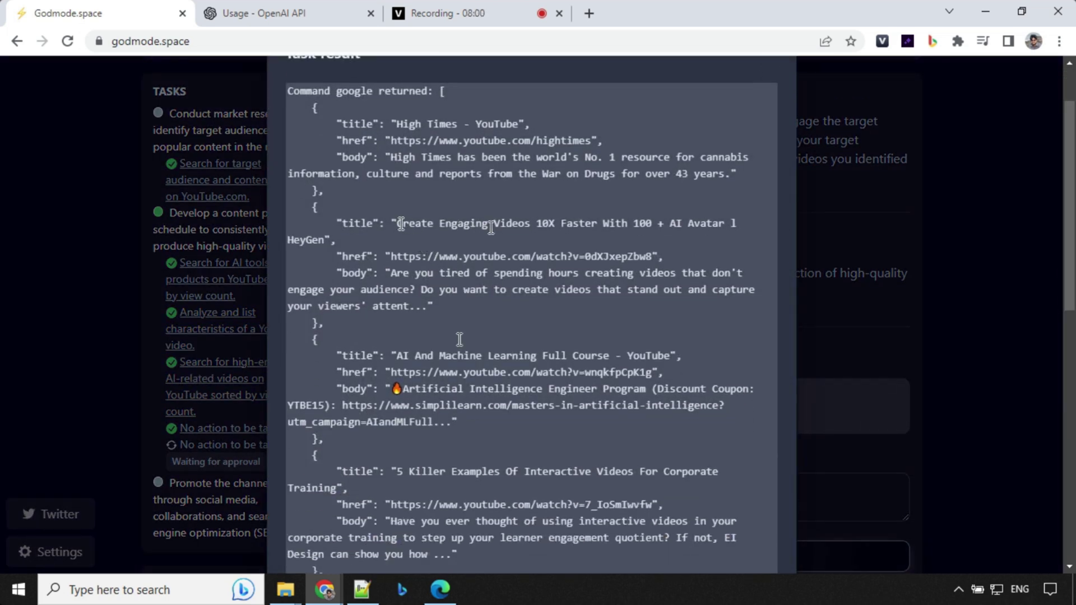
scroll(402, 224, "down", 2)
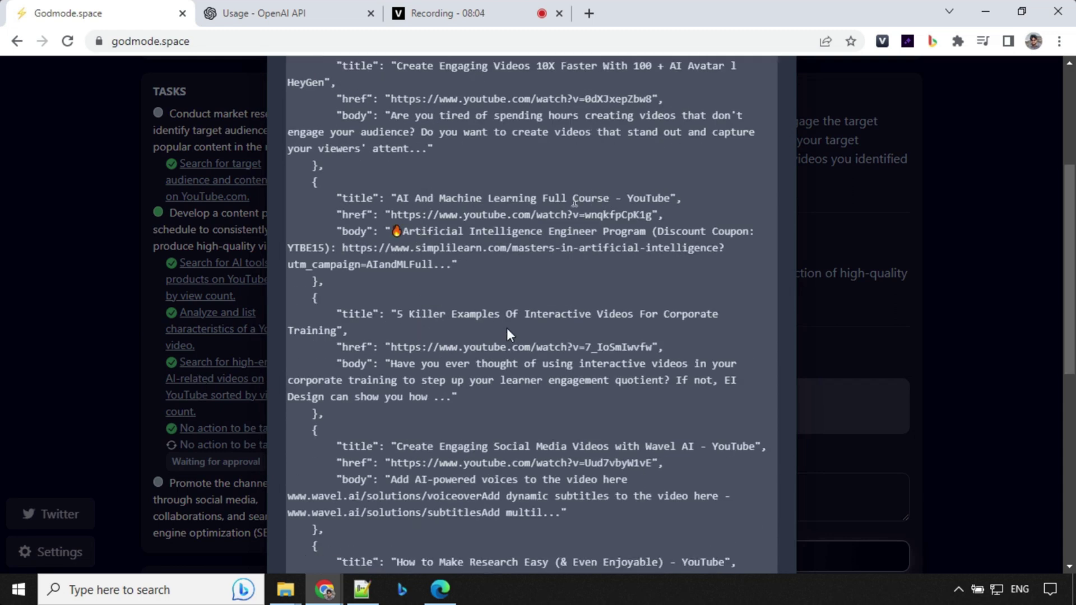
scroll(507, 327, "down", 1)
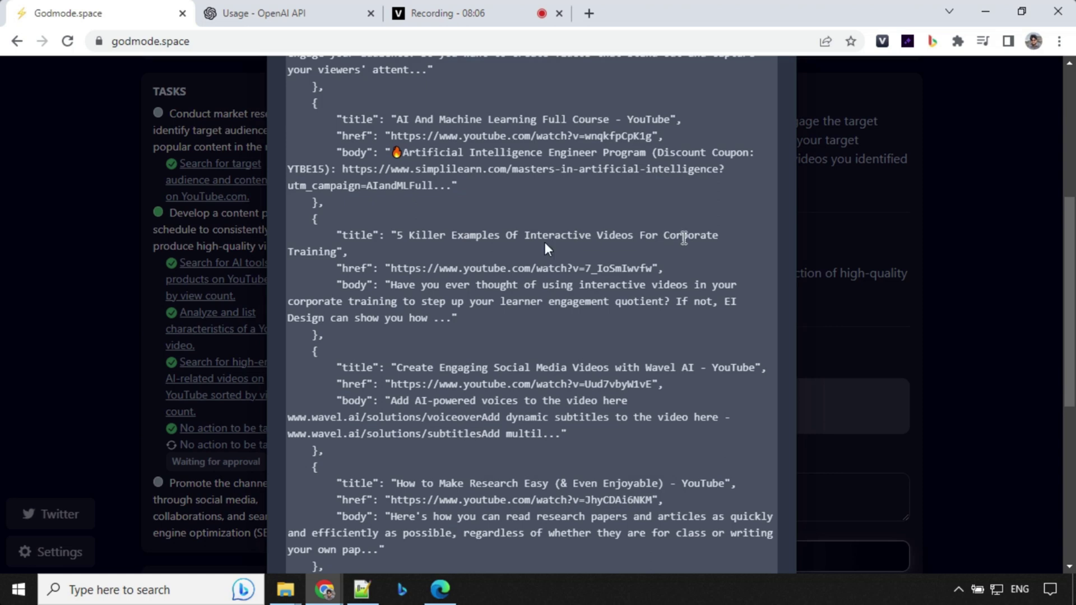
scroll(365, 345, "down", 2)
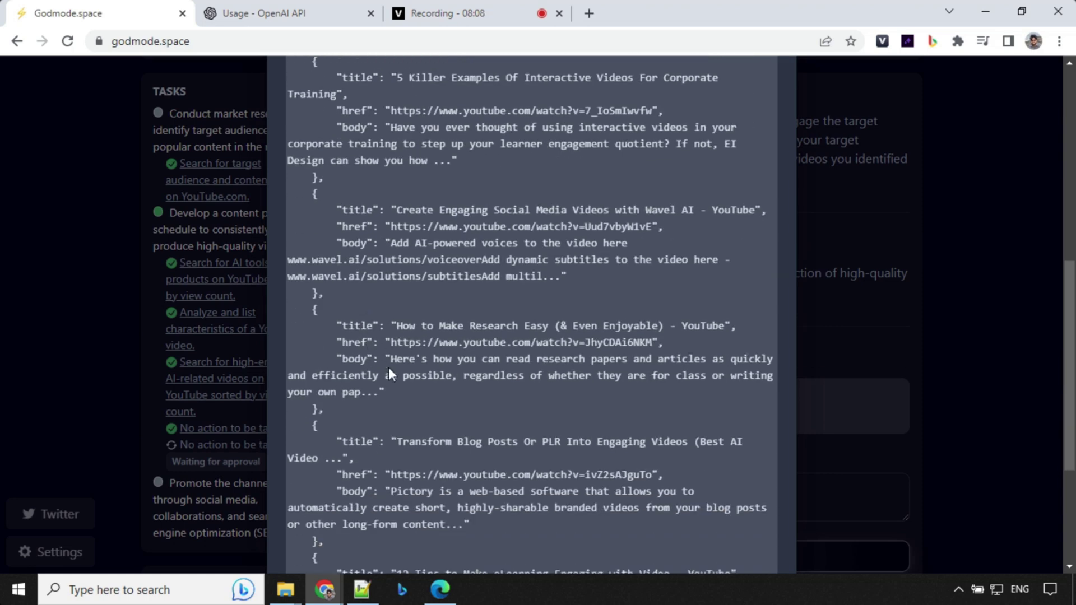
scroll(371, 348, "down", 3)
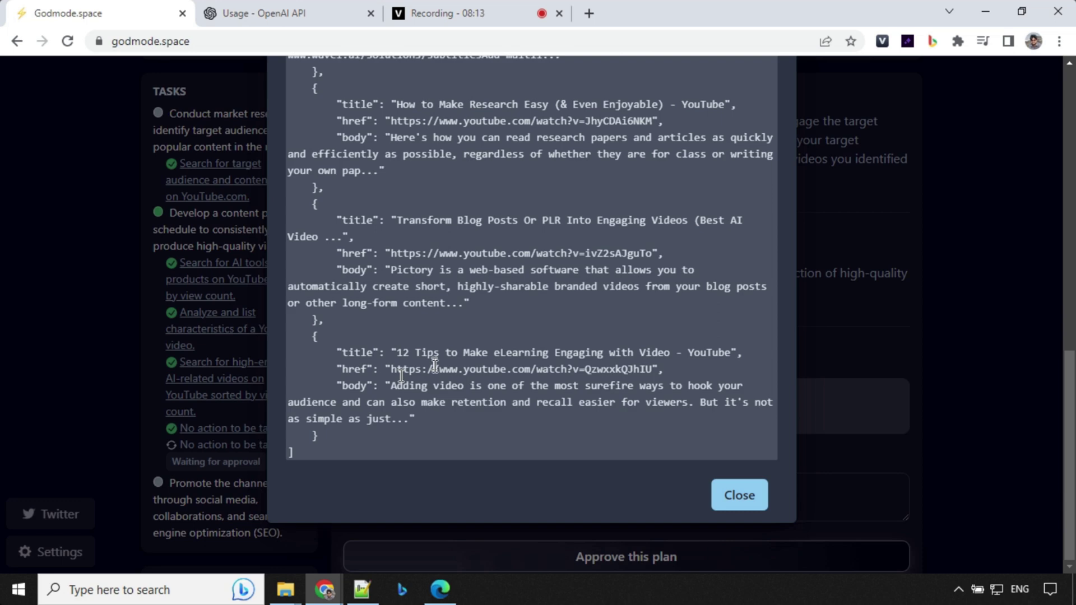
scroll(721, 163, "up", 10)
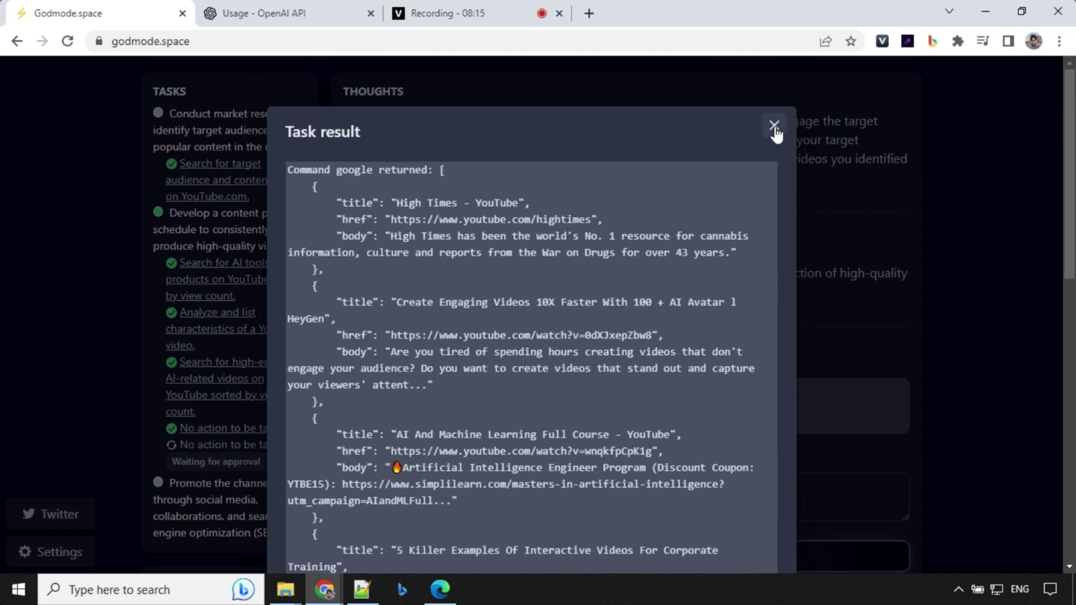
left_click(774, 127)
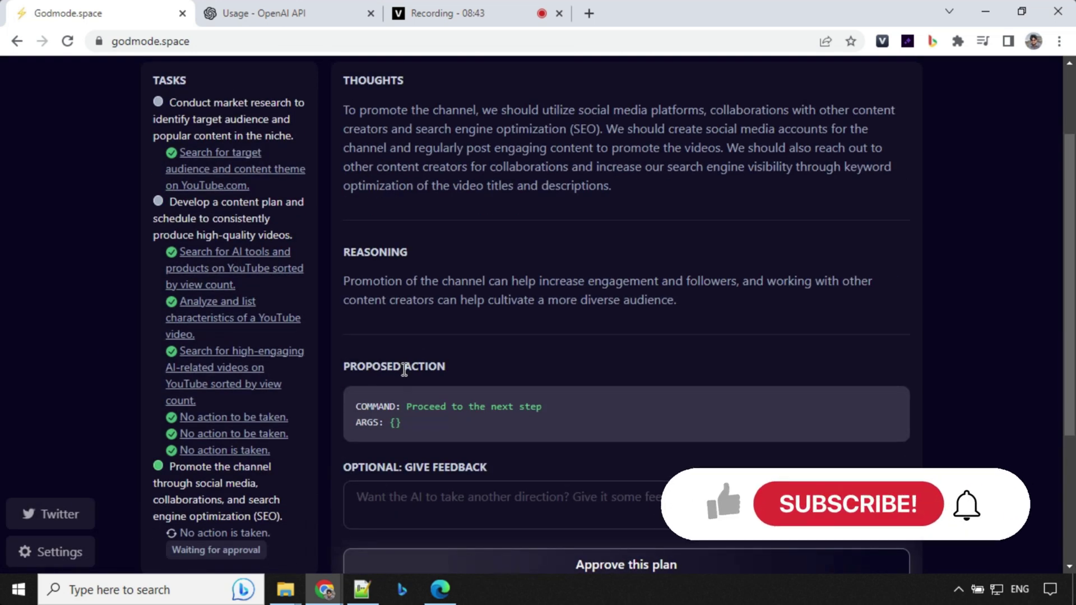
Review the agent's thoughts, reasoning and proposed action for promoting the channel, along with the list of completed tasks.
scroll(299, 434, "down", 2)
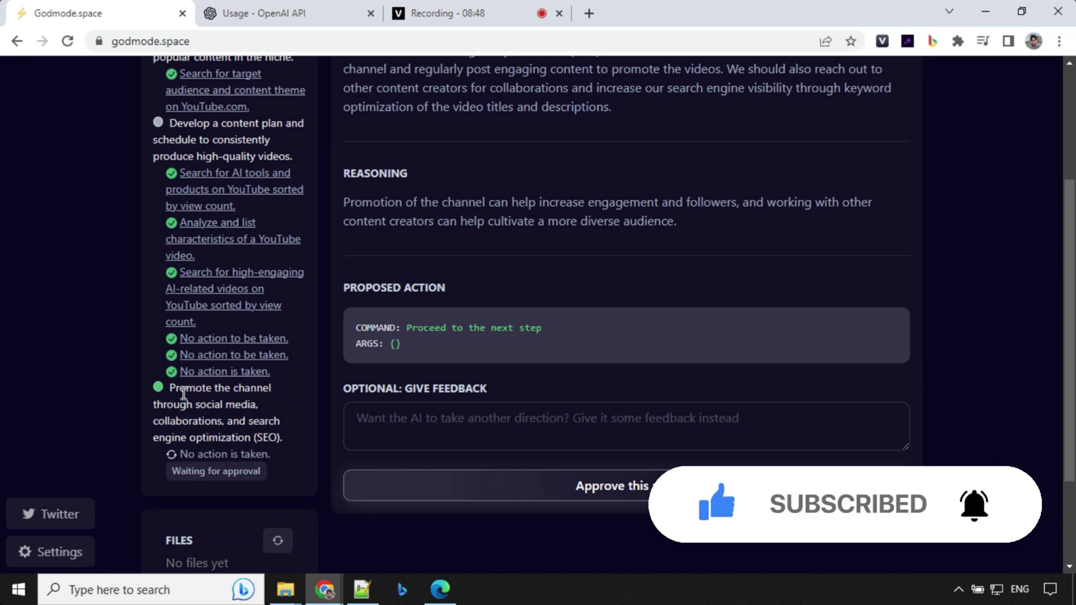
scroll(183, 394, "up", 3)
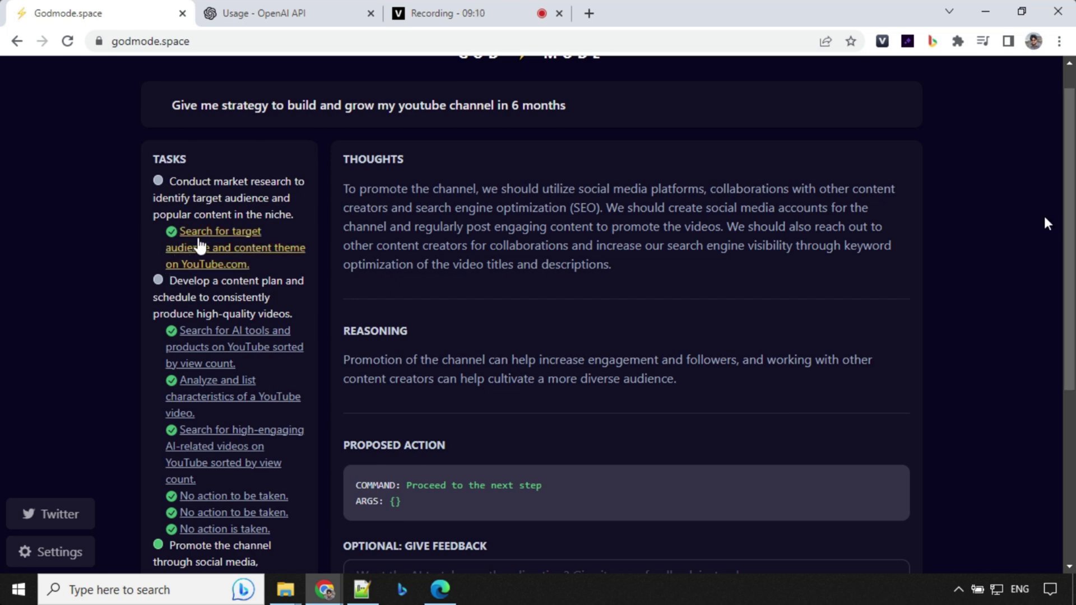
scroll(197, 243, "down", 1)
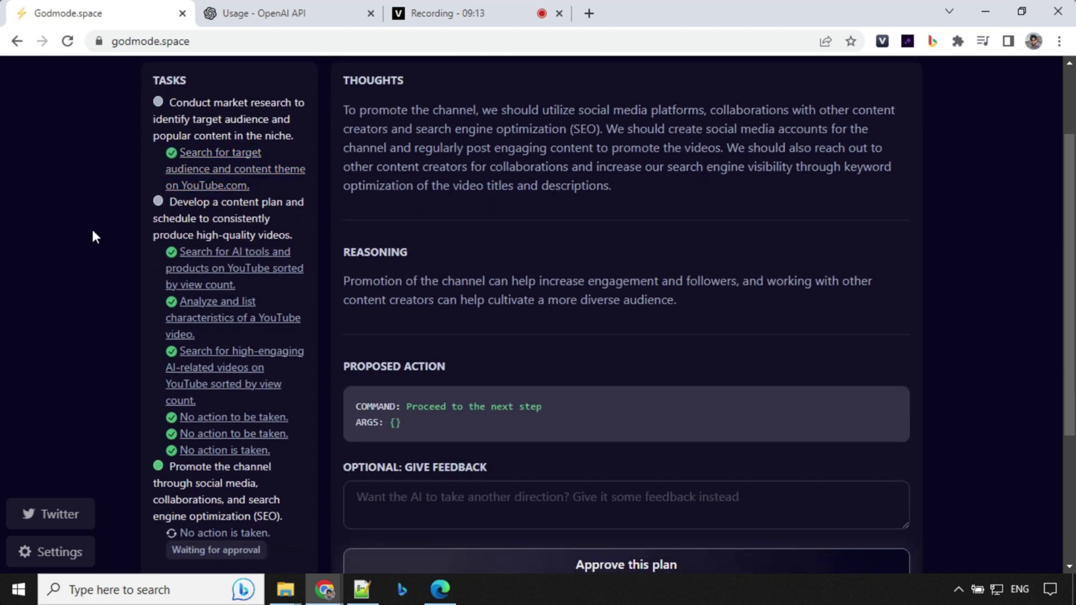